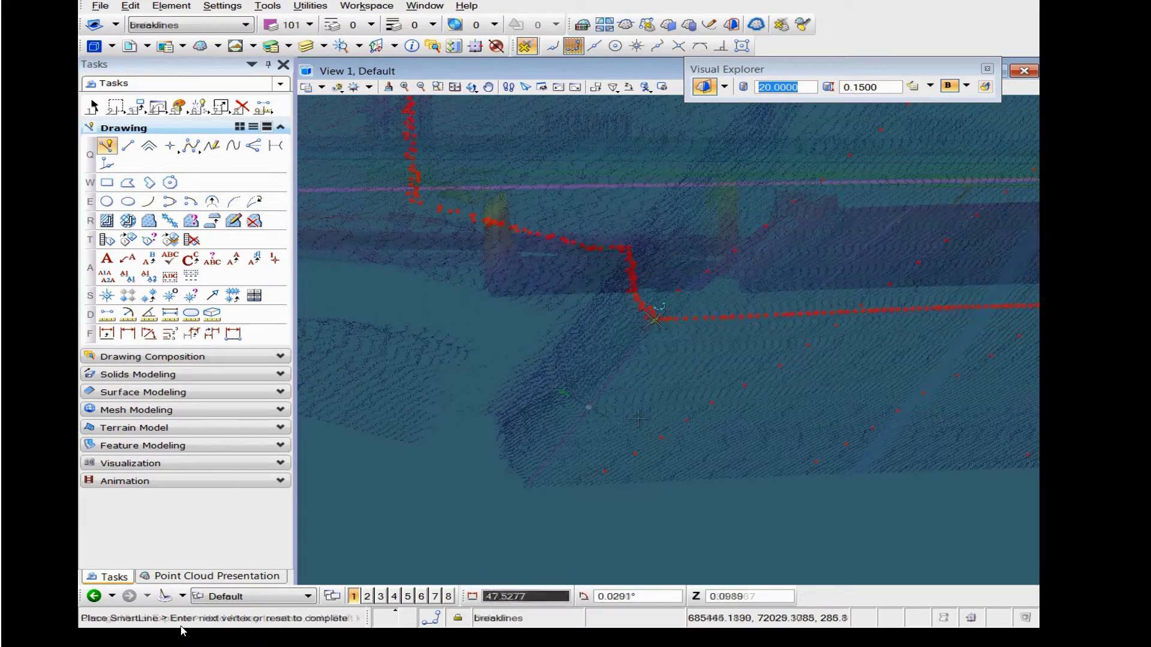
Step: Continue the SmartLine breakline on the breaklines level, placing vertices along the base of the slope in the point cloud
{"action": "left_click", "coordinate": [655, 320]}
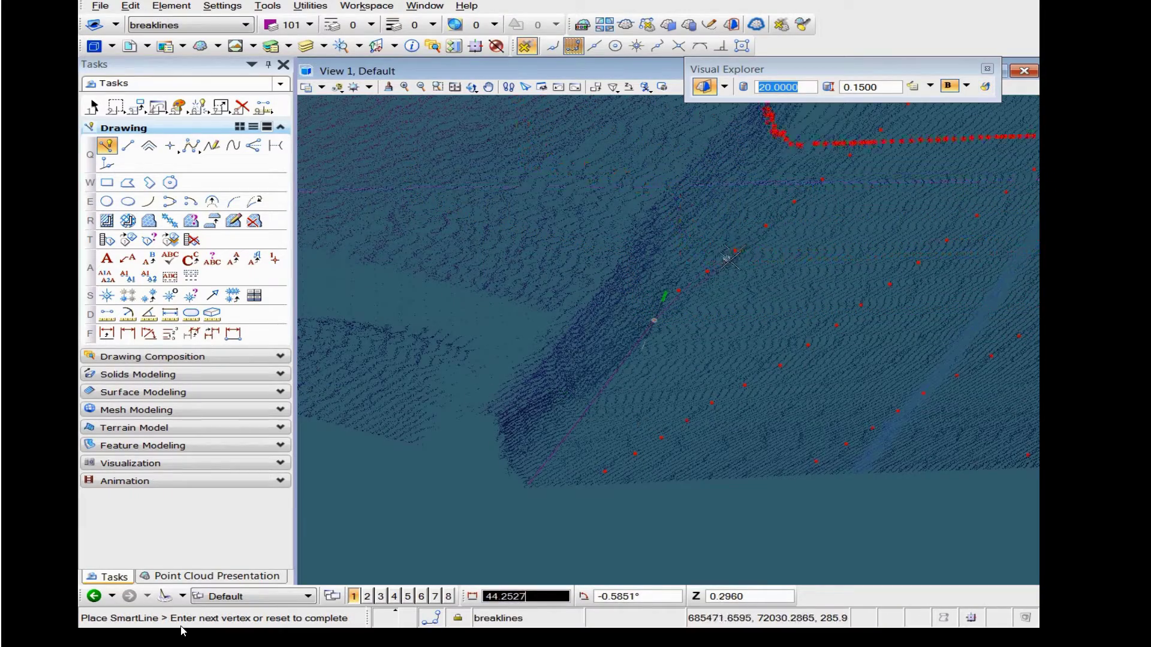
{"action": "left_click", "coordinate": [727, 229]}
{"action": "middle_click_drag", "start_coordinate": [740, 220], "coordinate": [633, 335]}
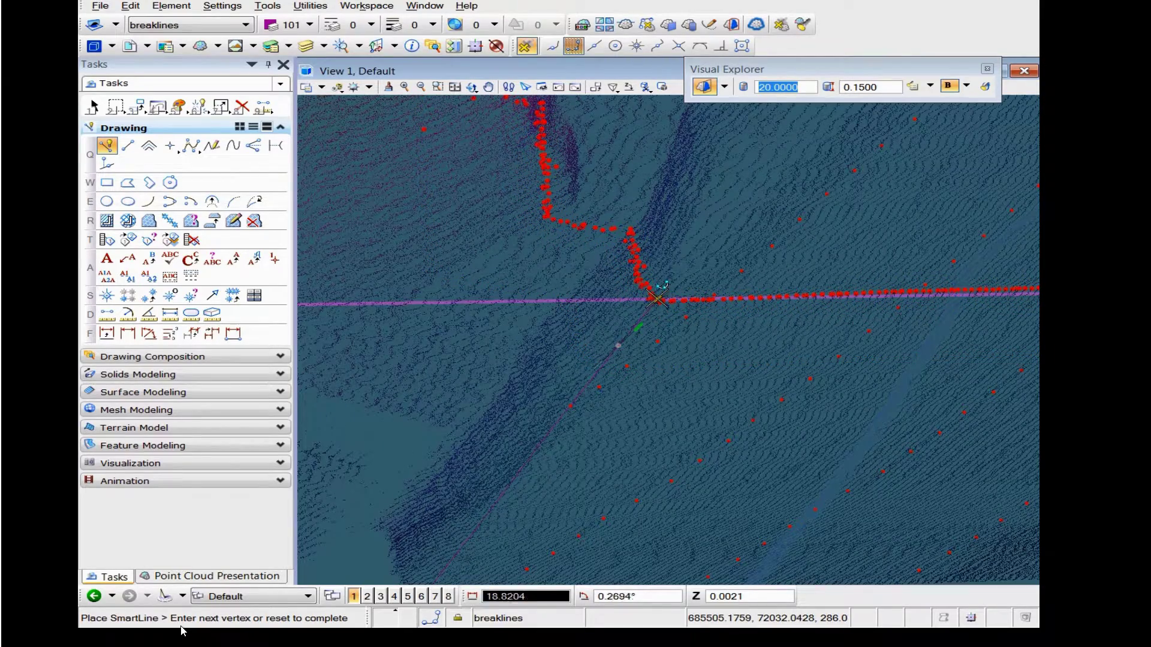
{"action": "left_click", "coordinate": [656, 298]}
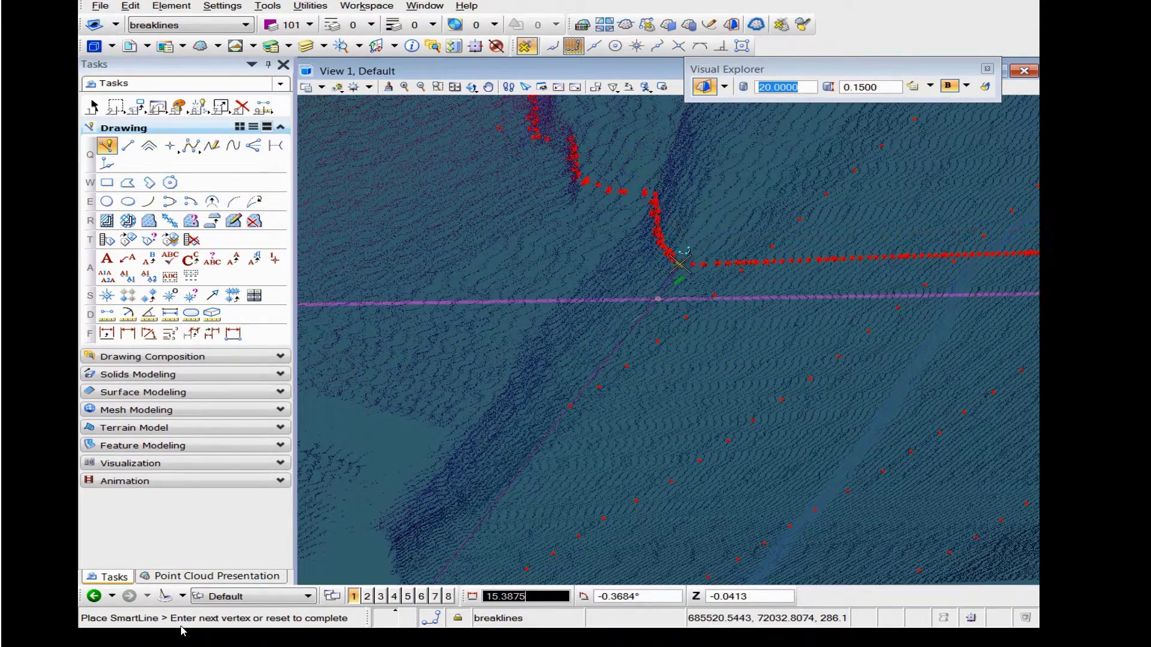
{"action": "left_click", "coordinate": [679, 264]}
{"action": "middle_click_drag", "start_coordinate": [680, 264], "coordinate": [740, 290], "text": "shift"}
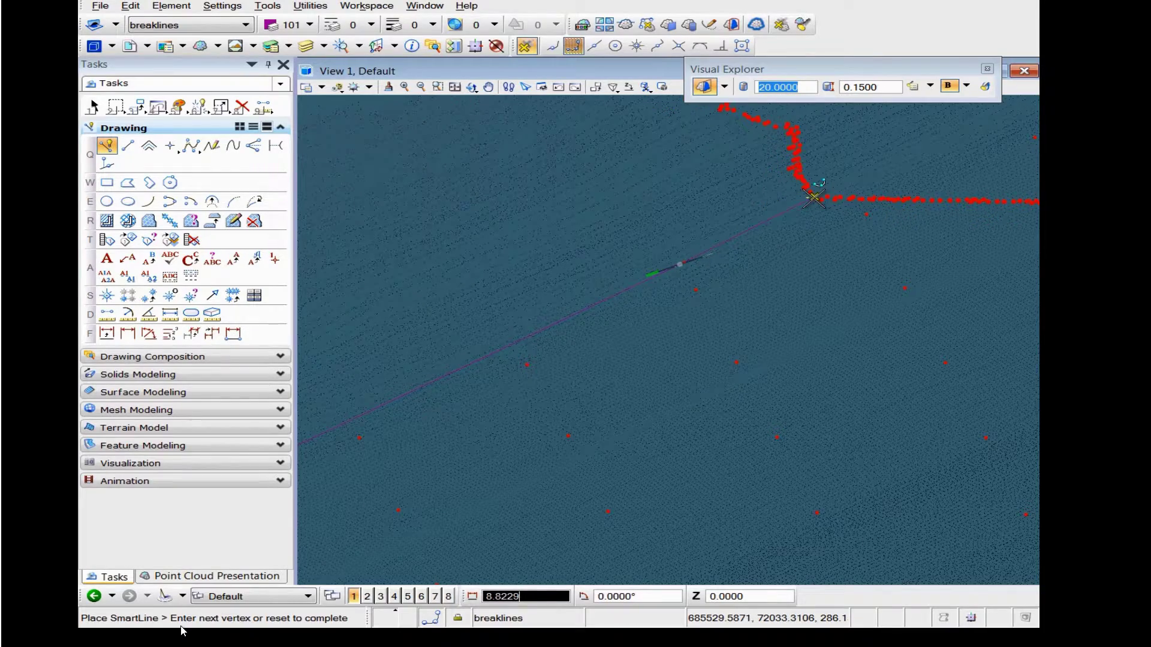
{"action": "middle_click_drag", "start_coordinate": [817, 192], "coordinate": [629, 343]}
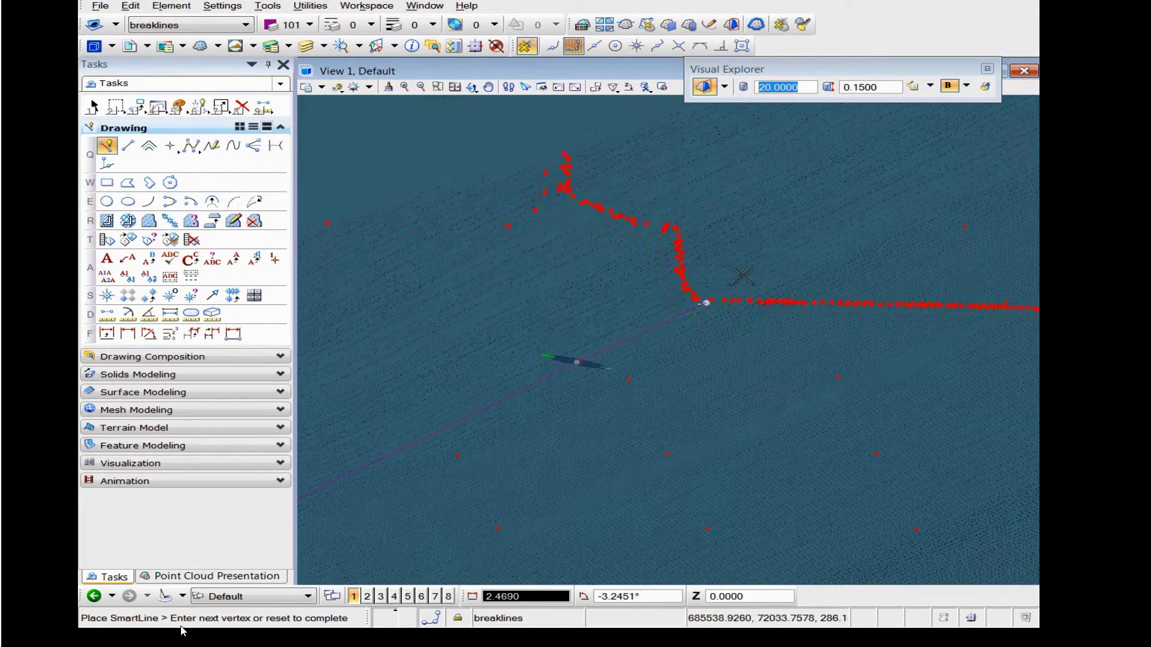
{"action": "middle_click_drag", "start_coordinate": [810, 239], "coordinate": [635, 341]}
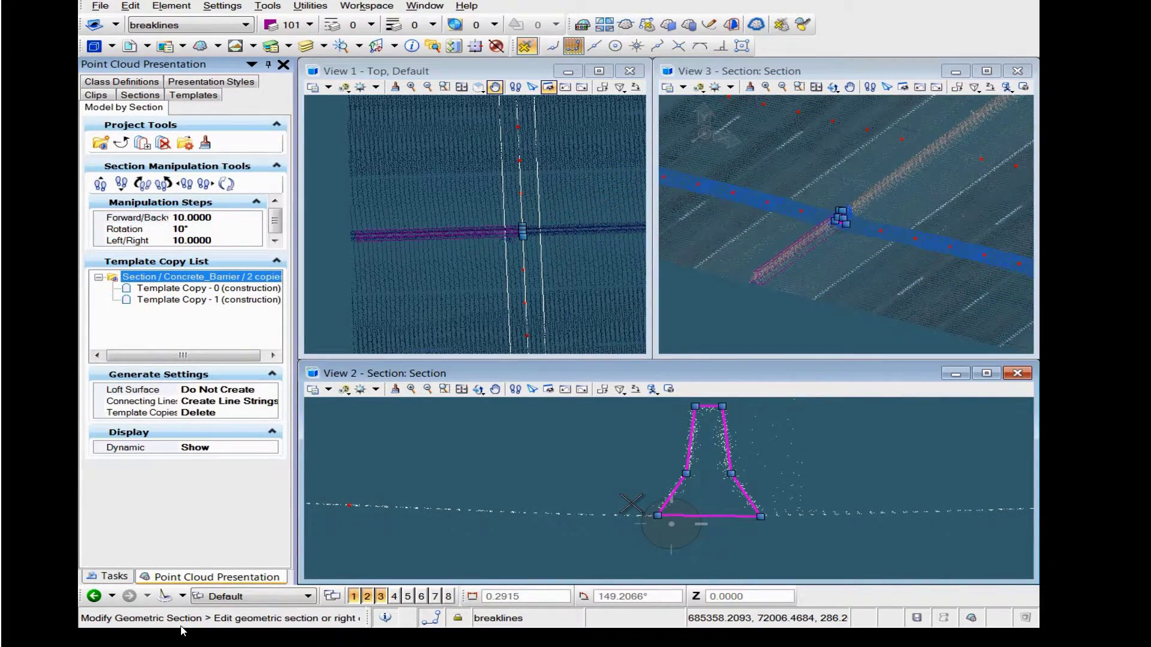
Step: Place a Concrete_Barrier template copy at the current section, and another at the next section after shifting the template down about 0.03
{"action": "right_click", "coordinate": [631, 503]}
{"action": "key", "text": "Return"}
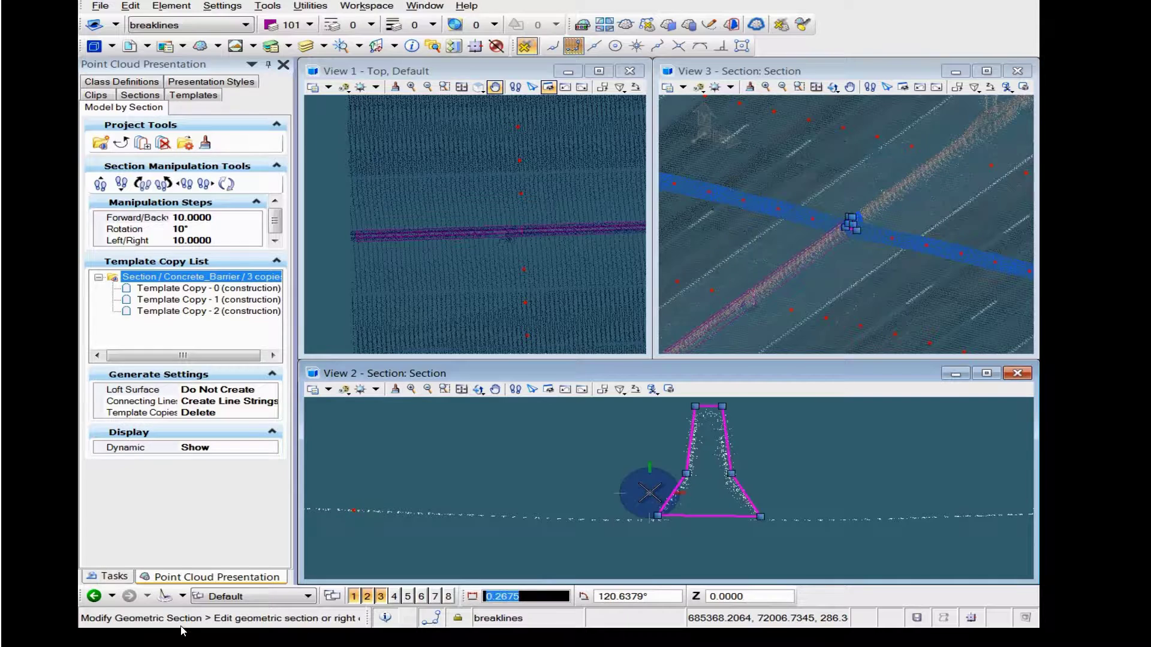
{"action": "scroll", "coordinate": [650, 530], "scroll_direction": "up", "scroll_amount": 2}
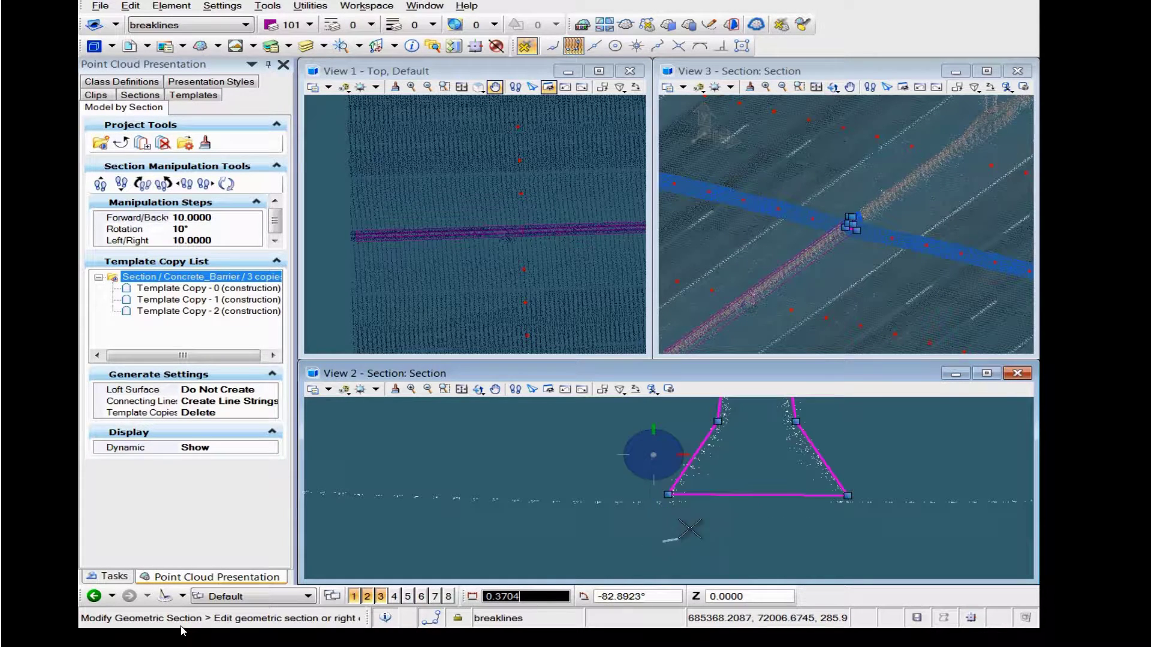
{"action": "left_click", "coordinate": [667, 517]}
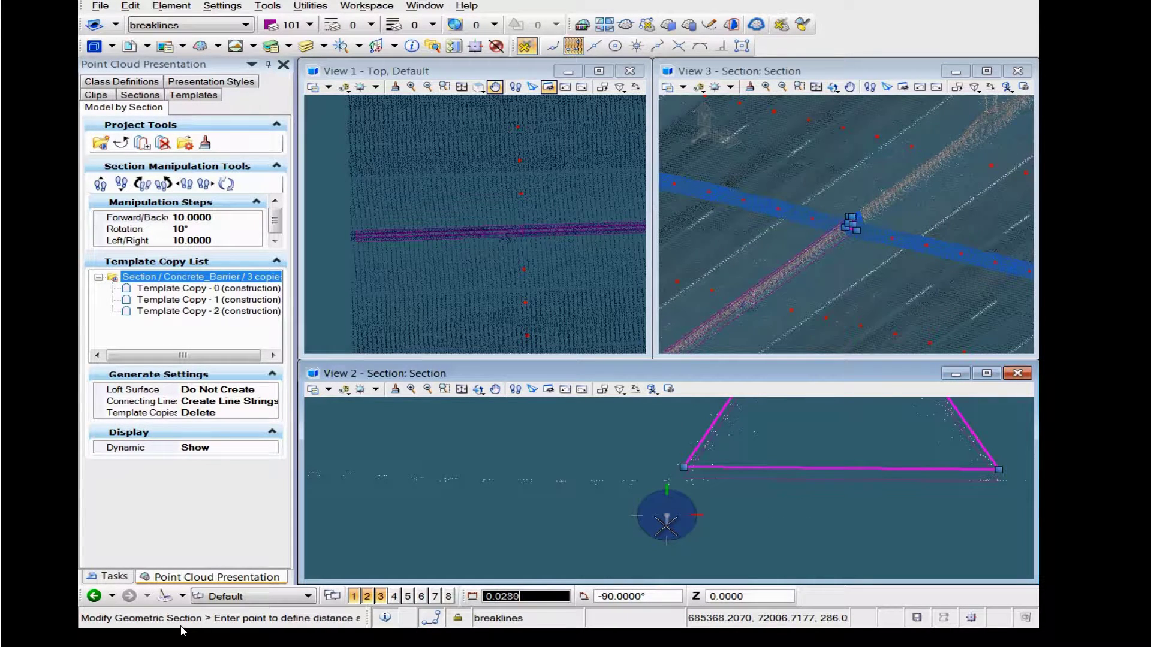
{"action": "left_click", "coordinate": [667, 528]}
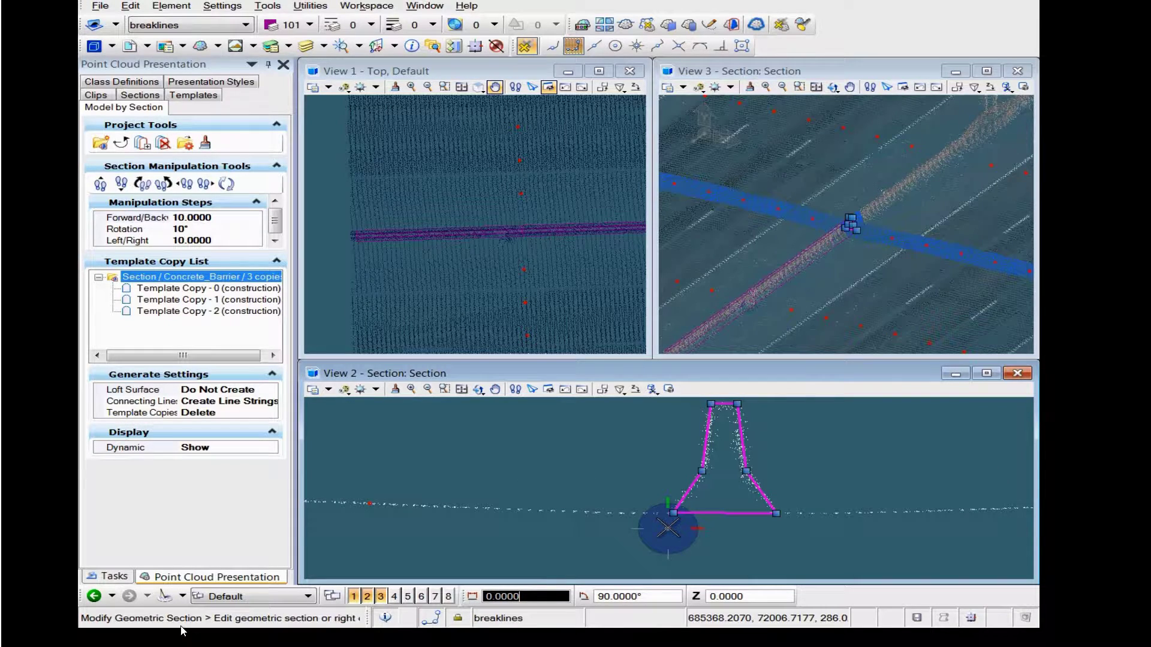
{"action": "right_click", "coordinate": [668, 528]}
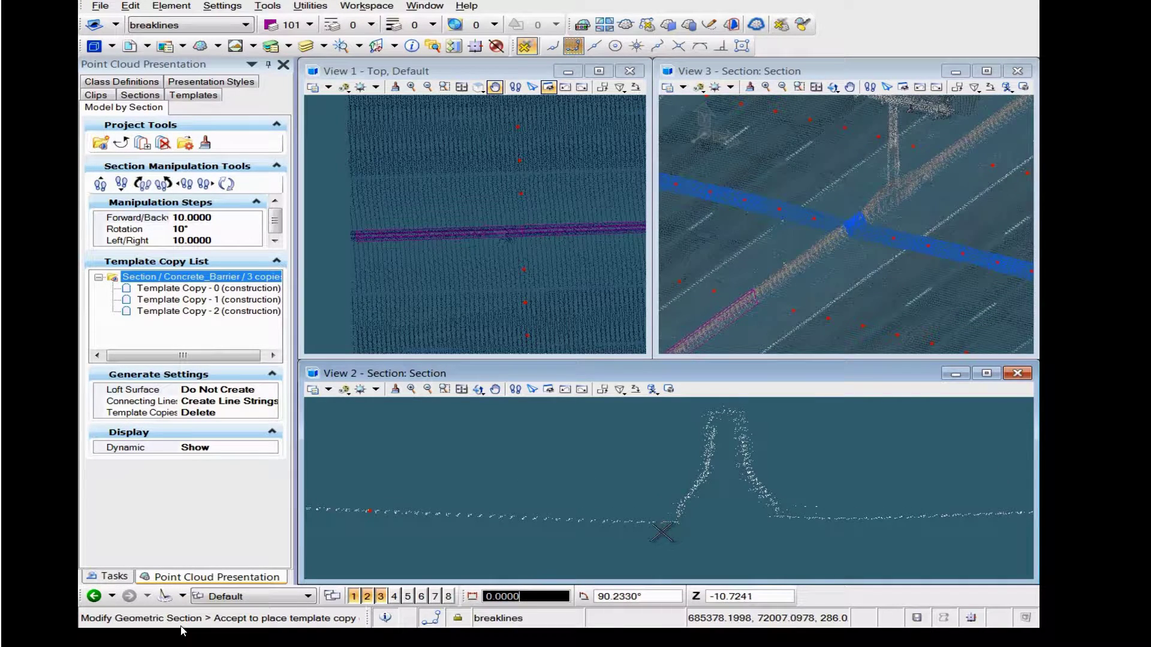
{"action": "left_click", "coordinate": [655, 545]}
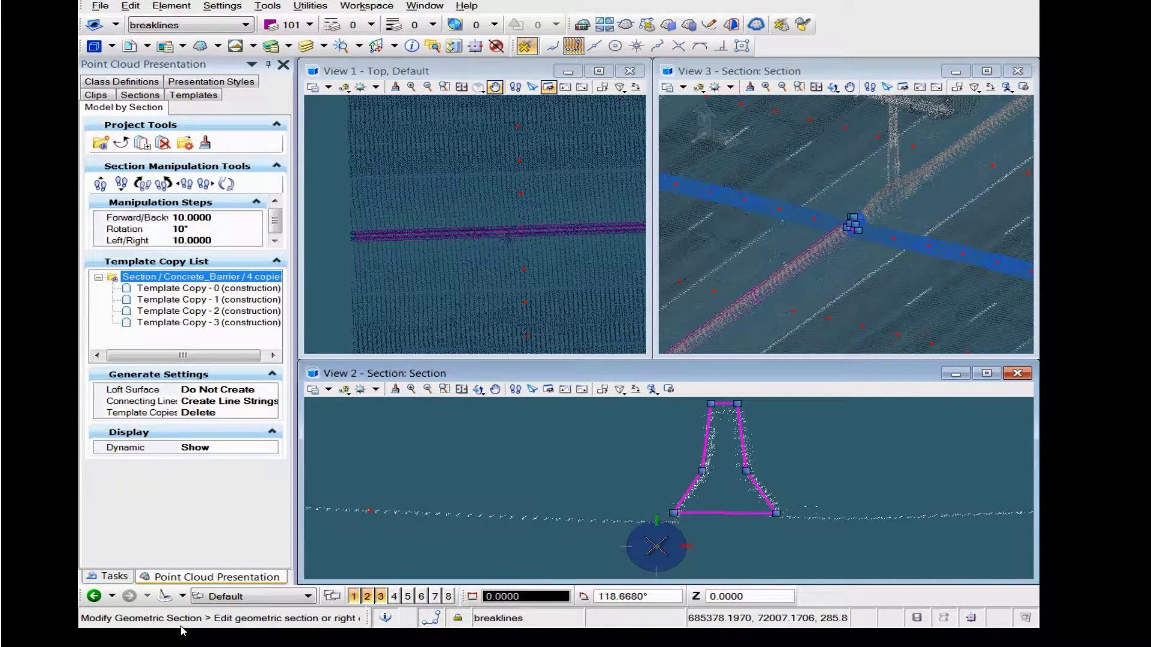
Step: Shift the barrier template down about 0.07 onto the ground points in the new section
{"action": "scroll", "coordinate": [697, 539], "scroll_direction": "up", "scroll_amount": 2}
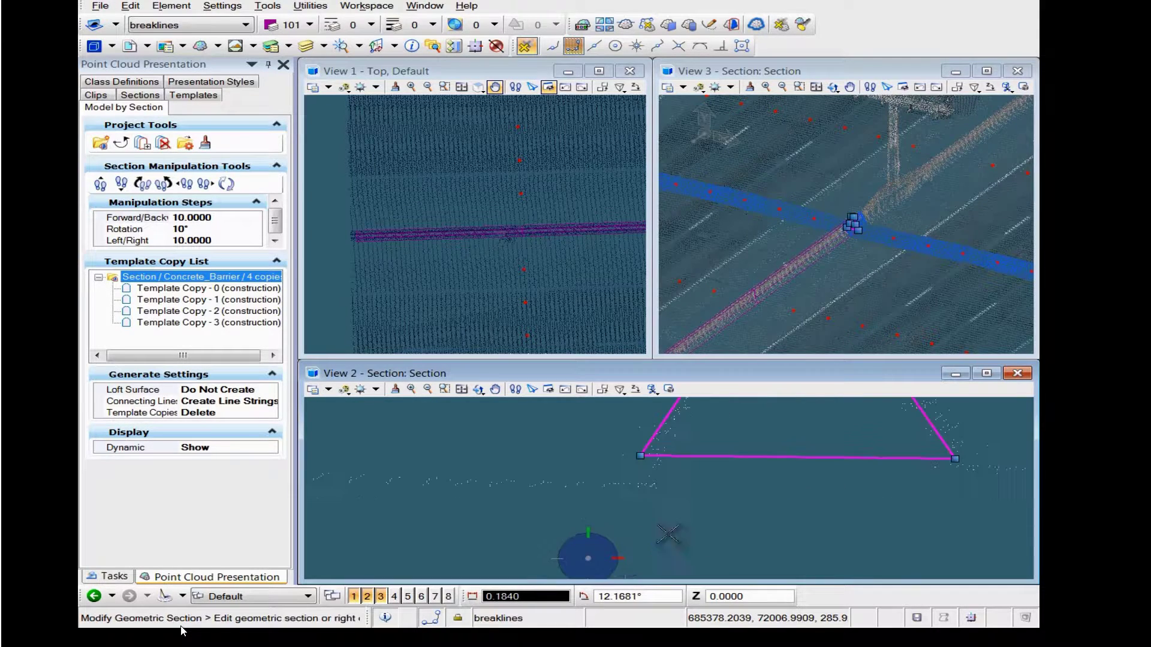
{"action": "left_click", "coordinate": [644, 511]}
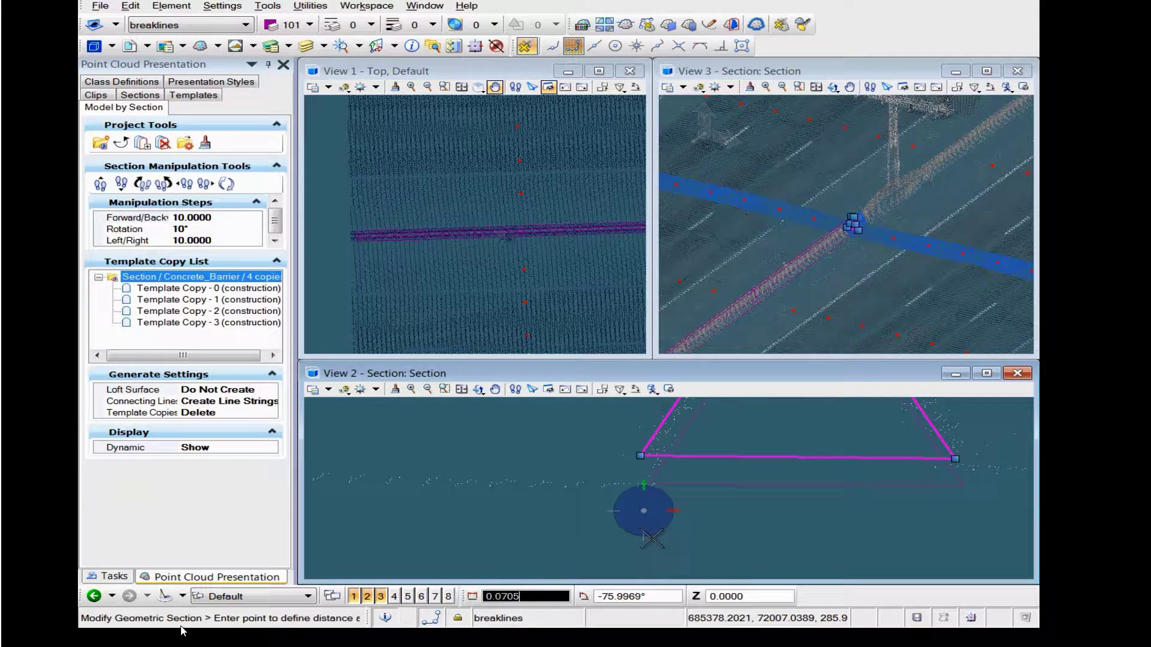
{"action": "left_click", "coordinate": [652, 538]}
{"action": "scroll", "coordinate": [961, 487], "scroll_direction": "down", "scroll_amount": 4}
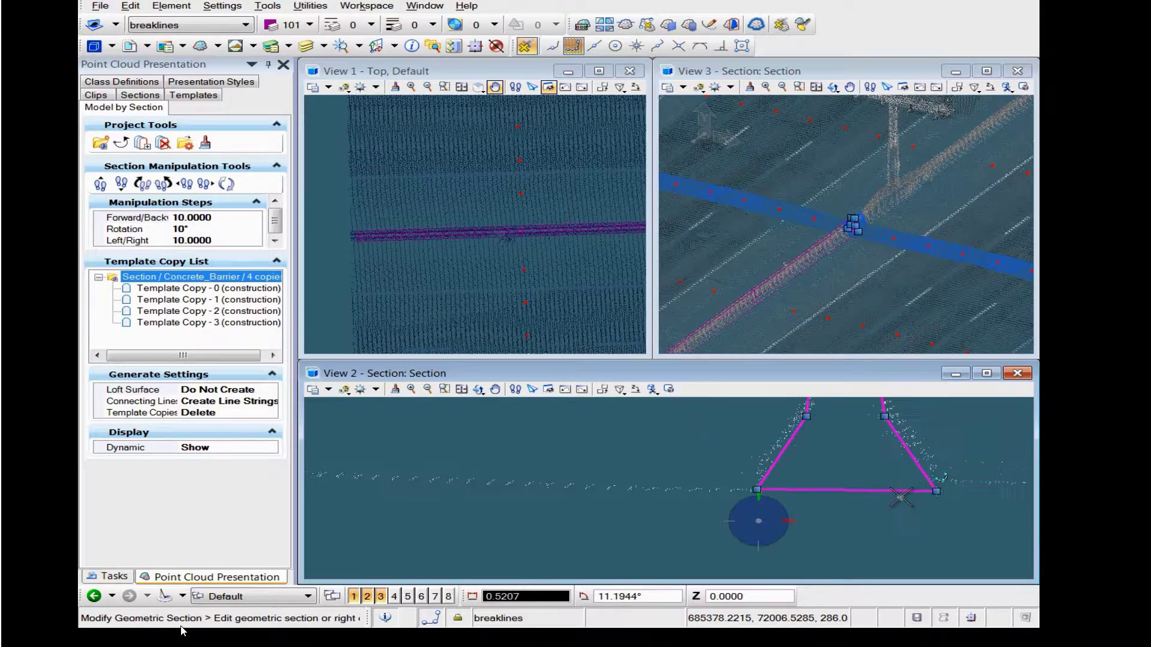
Step: Adjust the barrier template's base and top vertices to fit the scanned barrier profile in the section
{"action": "scroll", "coordinate": [930, 497], "scroll_direction": "up", "scroll_amount": 2}
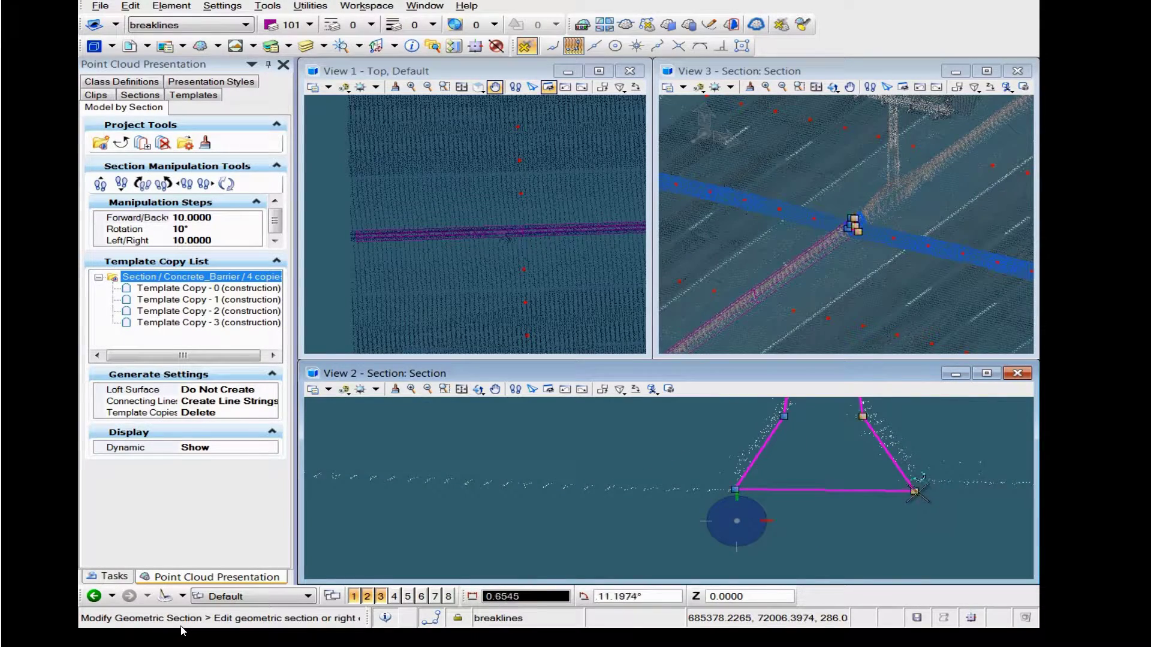
{"action": "scroll", "coordinate": [916, 492], "scroll_direction": "up", "scroll_amount": 2}
{"action": "scroll", "coordinate": [903, 492], "scroll_direction": "down", "scroll_amount": 4}
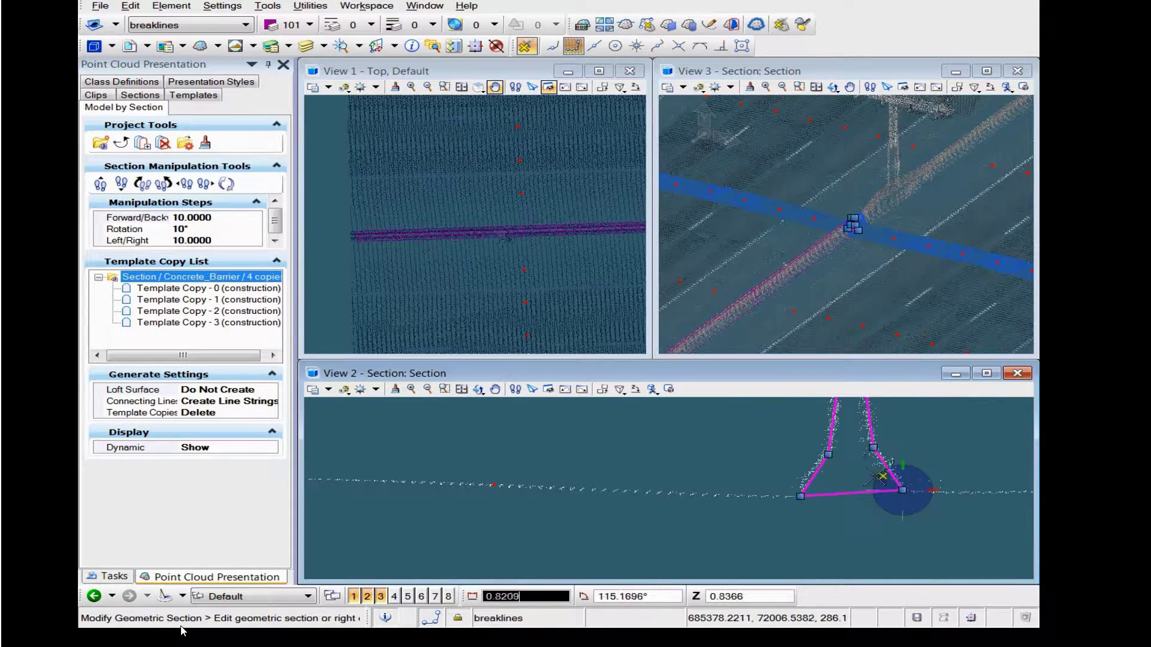
{"action": "middle_click_drag", "start_coordinate": [807, 523], "coordinate": [810, 488]}
{"action": "scroll", "coordinate": [841, 401], "scroll_direction": "up", "scroll_amount": 3}
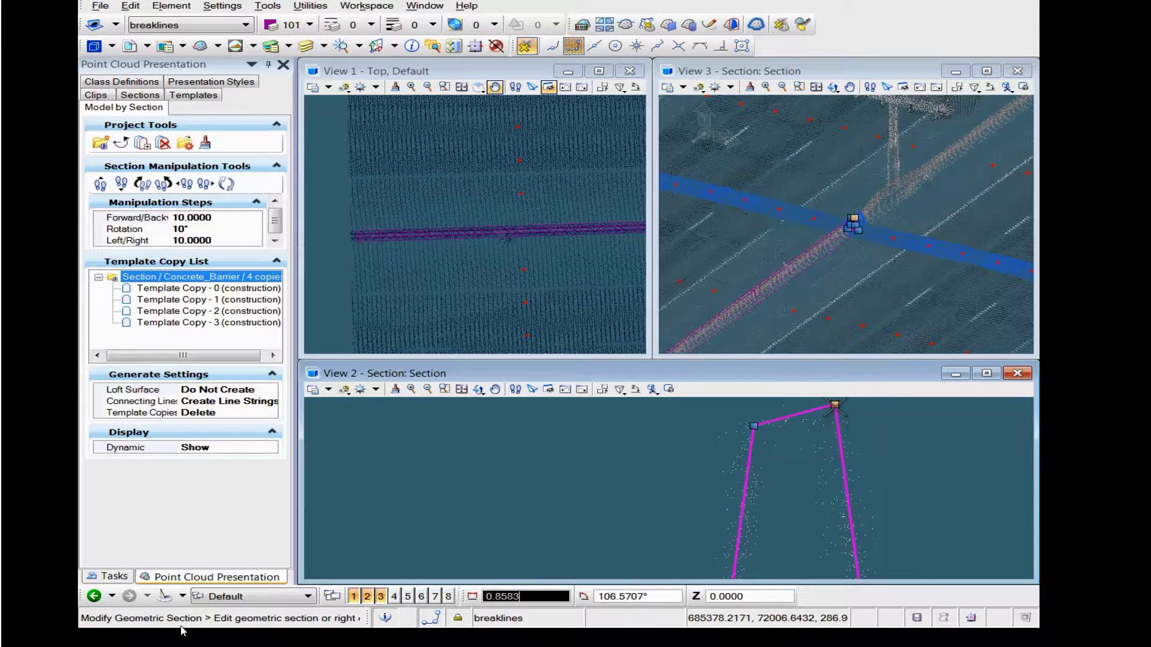
{"action": "scroll", "coordinate": [774, 471], "scroll_direction": "down", "scroll_amount": 3}
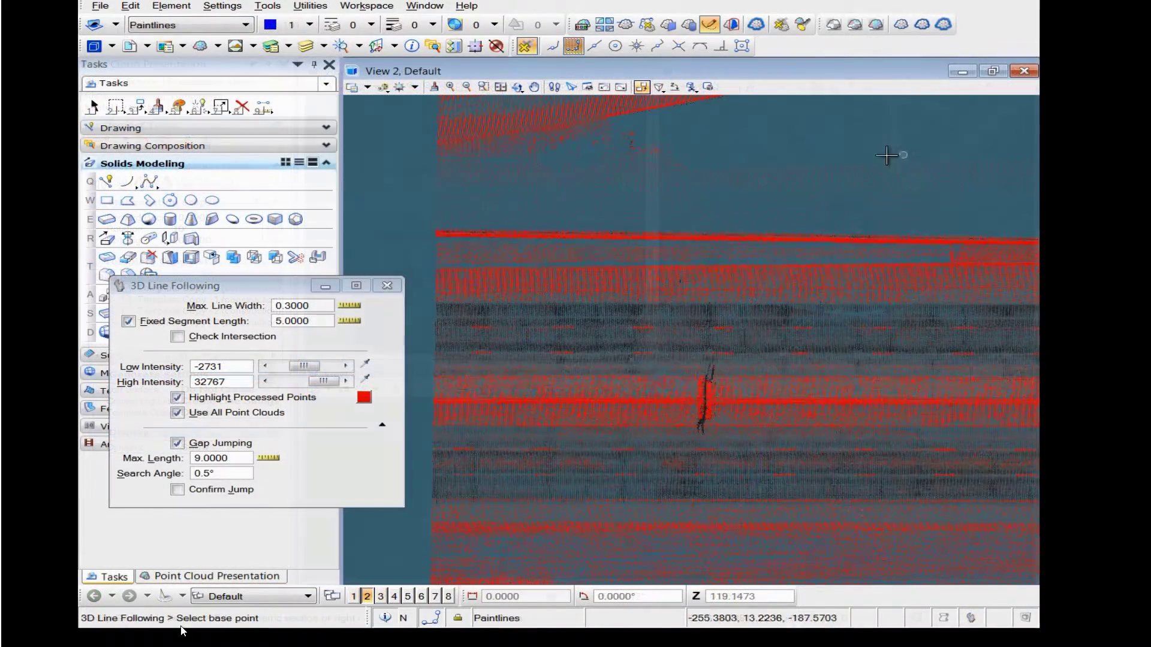
Step: Set the 3D Line Following low intensity to 5460 and trace the solid paint line near the road's outer edge
{"action": "left_click_drag", "start_coordinate": [306, 372], "coordinate": [307, 372]}
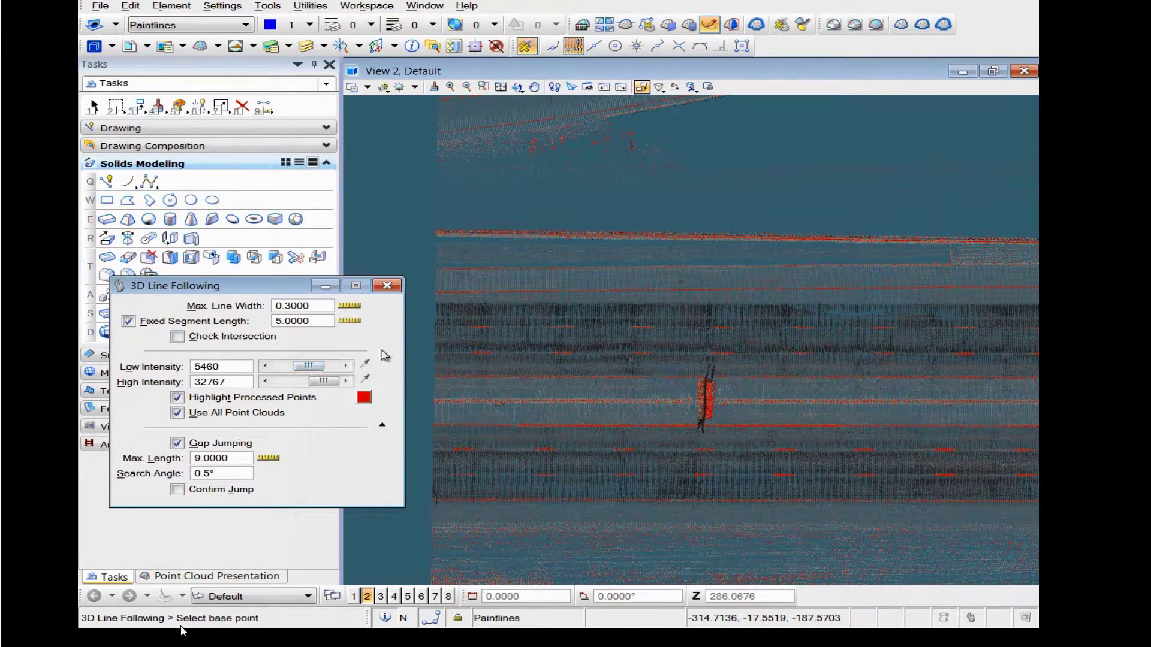
{"action": "middle_click_drag", "start_coordinate": [478, 341], "coordinate": [576, 290]}
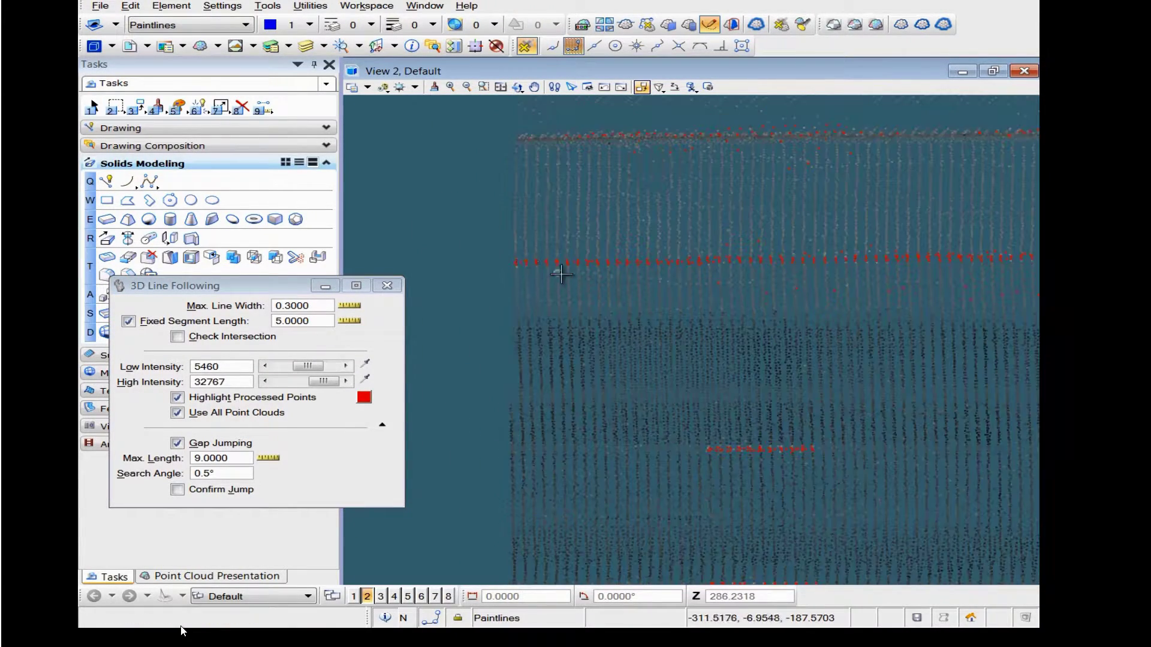
{"action": "left_click", "coordinate": [515, 262]}
{"action": "left_click", "coordinate": [599, 259]}
{"action": "right_click", "coordinate": [722, 332]}
Step: Trace the inner solid paint line, on the other side of the dashed lane lines, from the far end of the road
{"action": "scroll", "coordinate": [699, 444], "scroll_direction": "down", "scroll_amount": 4}
{"action": "middle_click_drag", "start_coordinate": [710, 481], "coordinate": [753, 313]}
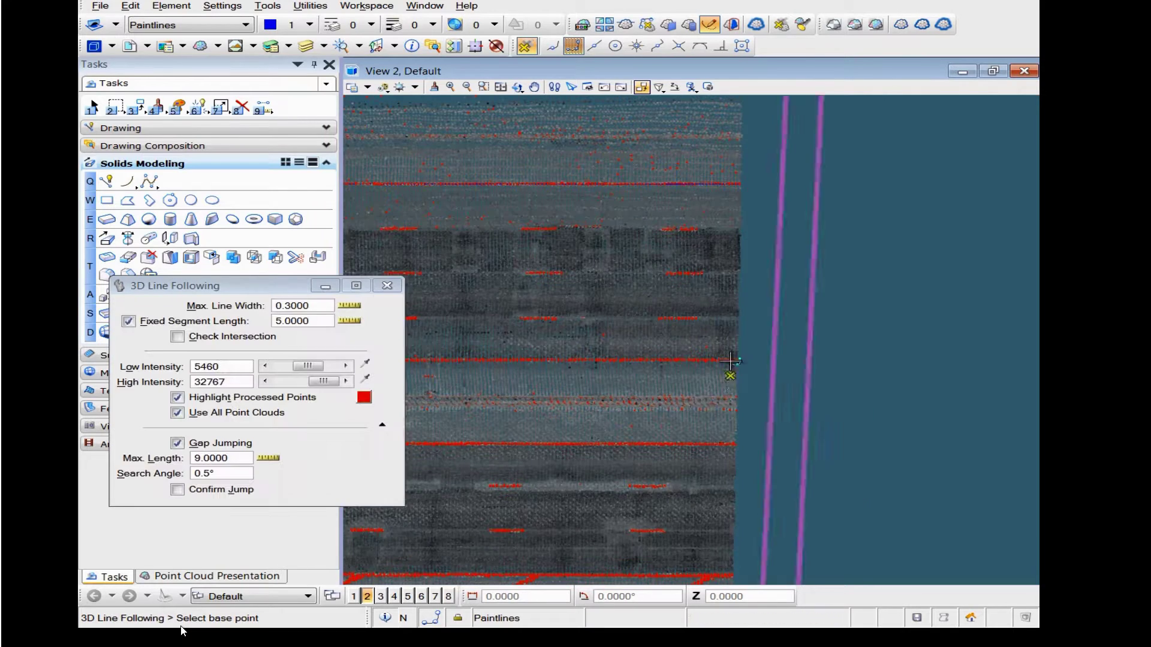
{"action": "scroll", "coordinate": [731, 367], "scroll_direction": "up", "scroll_amount": 4}
{"action": "left_click", "coordinate": [766, 334]}
{"action": "left_click", "coordinate": [743, 337]}
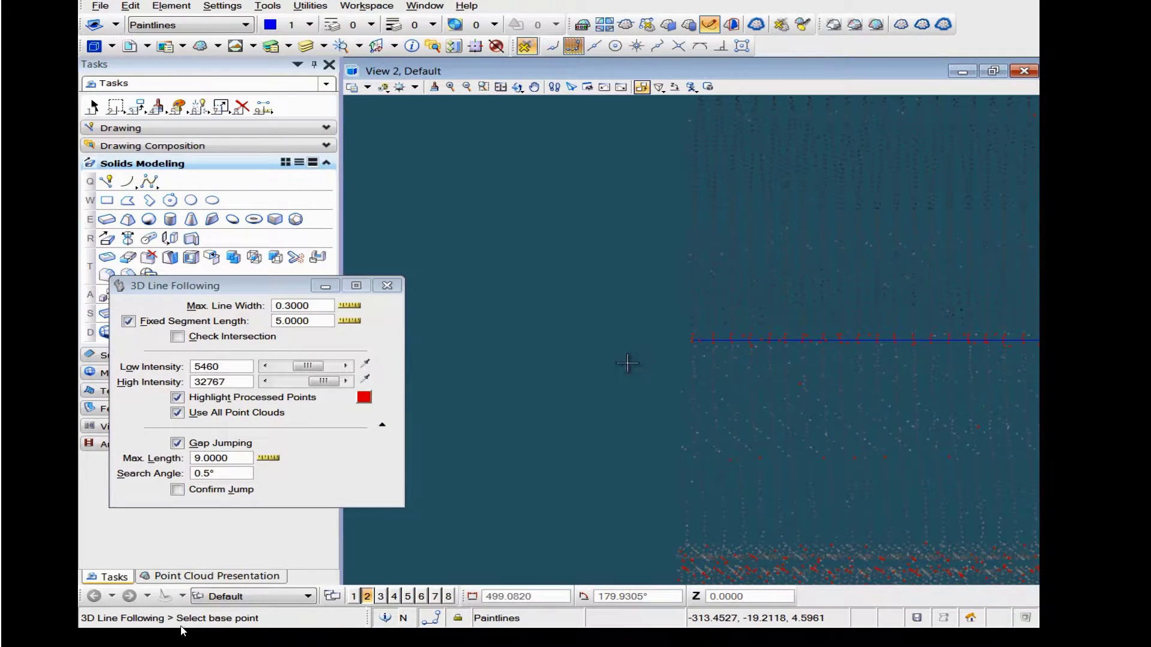
Step: Trace the dashed paint line next to the inner solid line along the full road, jumping the gaps
{"action": "scroll", "coordinate": [771, 224], "scroll_direction": "down", "scroll_amount": 2}
{"action": "middle_click_drag", "start_coordinate": [903, 174], "coordinate": [638, 336]}
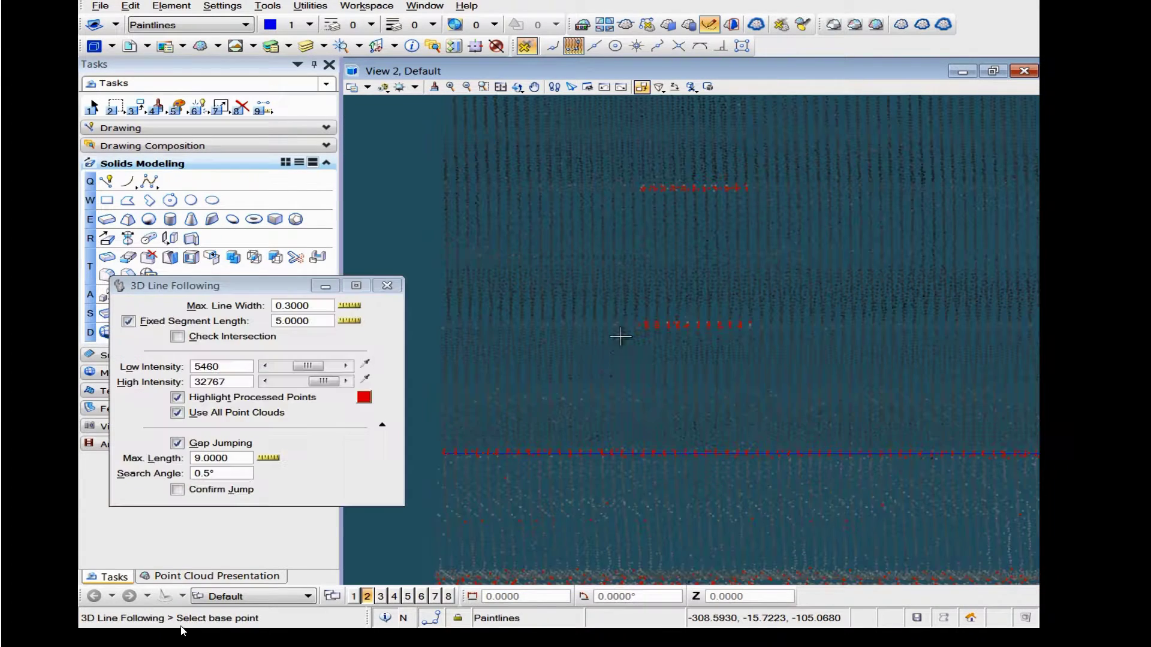
{"action": "scroll", "coordinate": [652, 322], "scroll_direction": "up", "scroll_amount": 2}
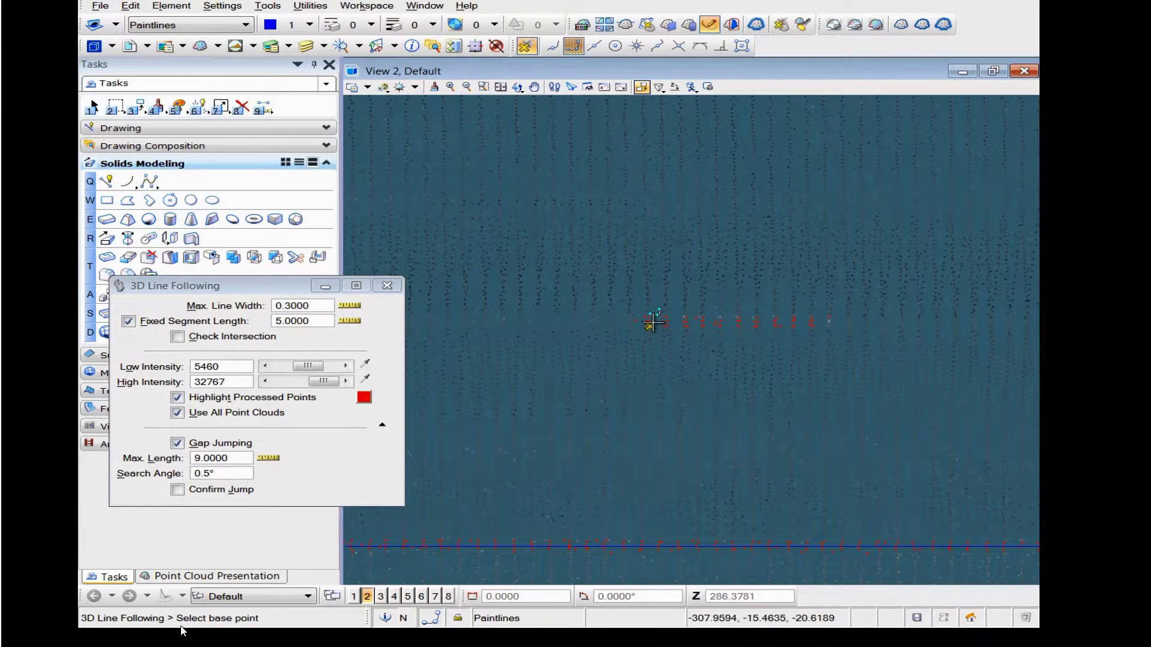
{"action": "left_click", "coordinate": [650, 322]}
{"action": "left_click", "coordinate": [724, 322]}
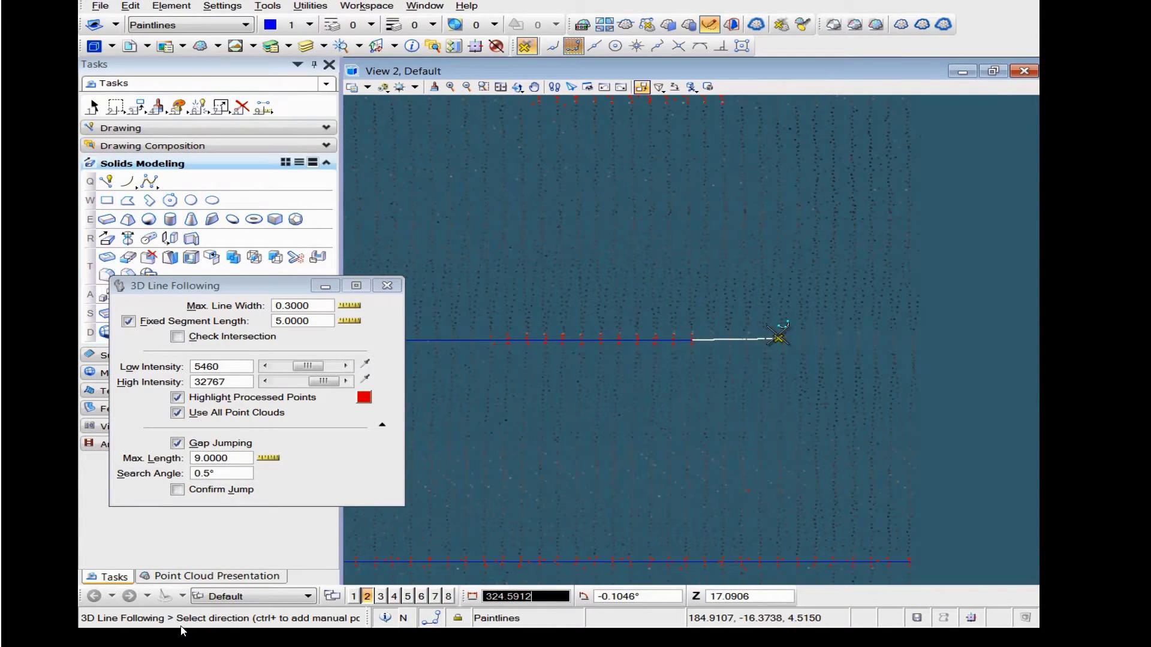
{"action": "scroll", "coordinate": [775, 334], "scroll_direction": "down", "scroll_amount": 3}
{"action": "key", "text": "Escape"}
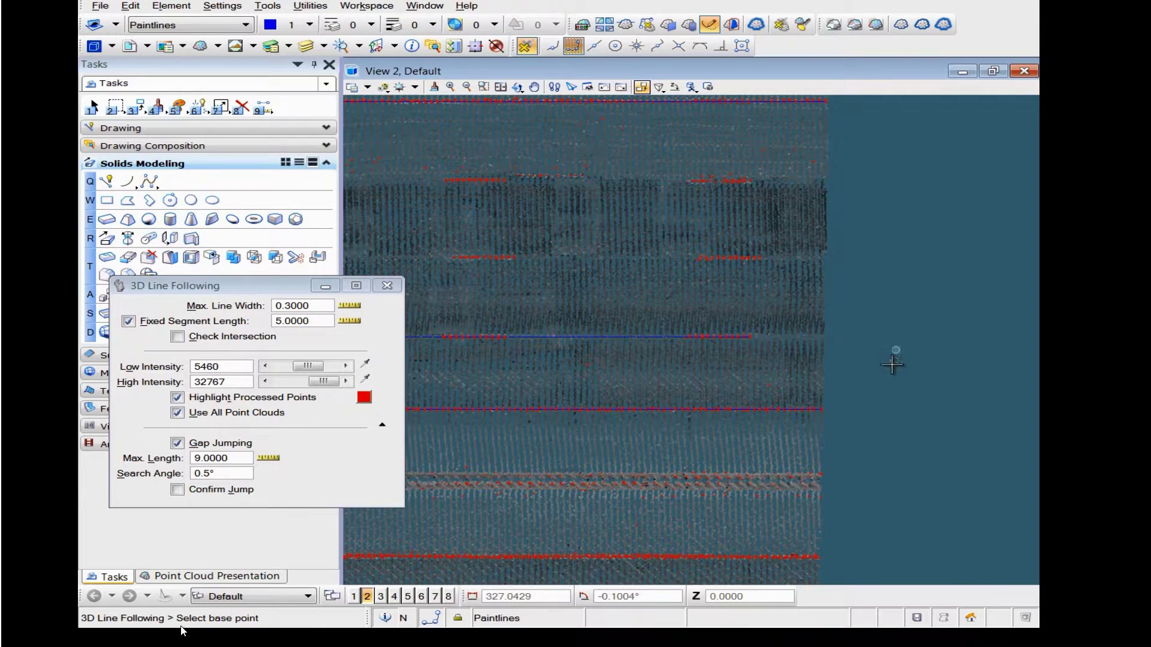
Step: Trace the next dashed lane line from its last dash back toward the start of the road
{"action": "scroll", "coordinate": [860, 335], "scroll_direction": "up", "scroll_amount": 3}
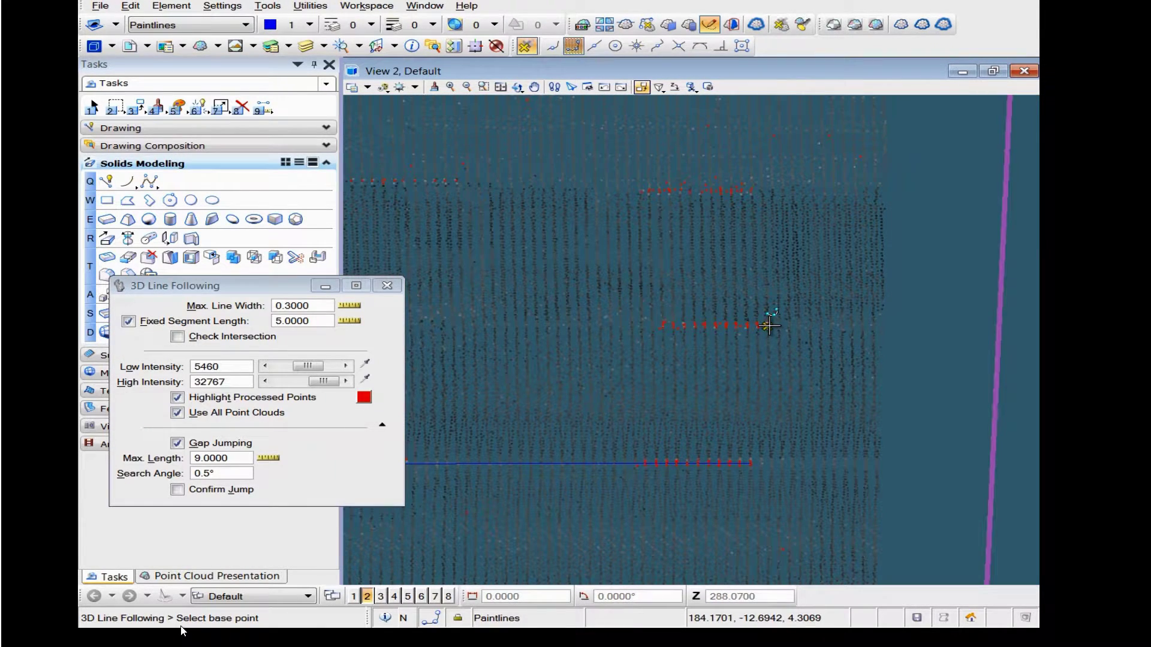
{"action": "left_click", "coordinate": [768, 326]}
{"action": "left_click", "coordinate": [683, 327]}
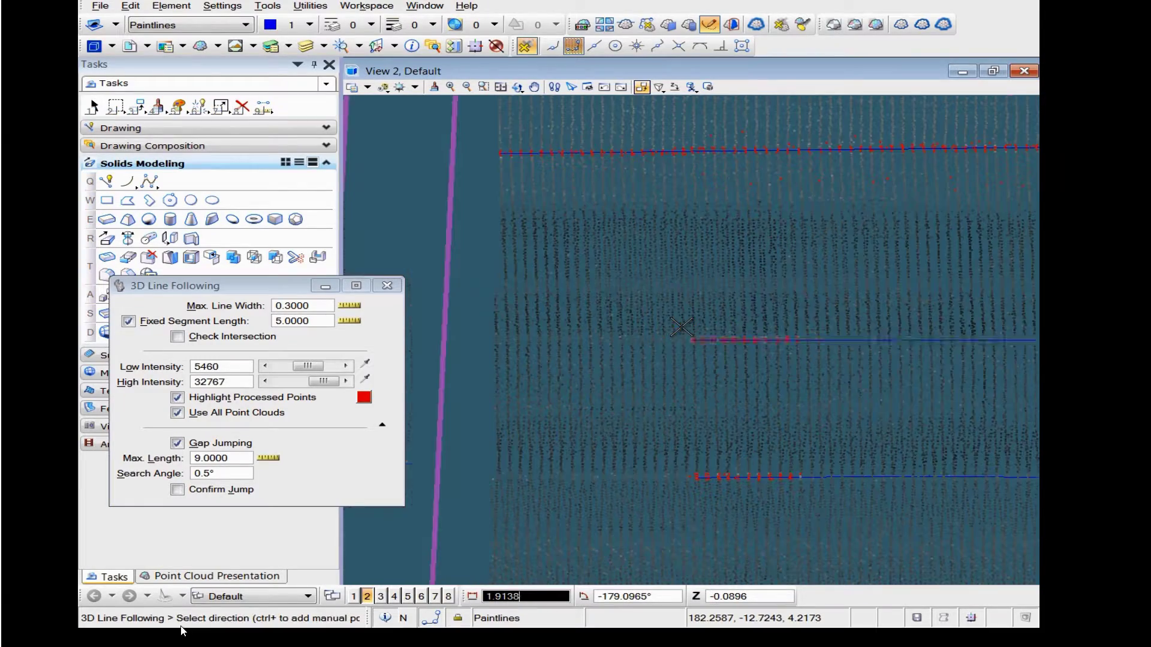
{"action": "right_click", "coordinate": [653, 332]}
{"action": "middle_click_drag", "start_coordinate": [869, 363], "coordinate": [652, 322]}
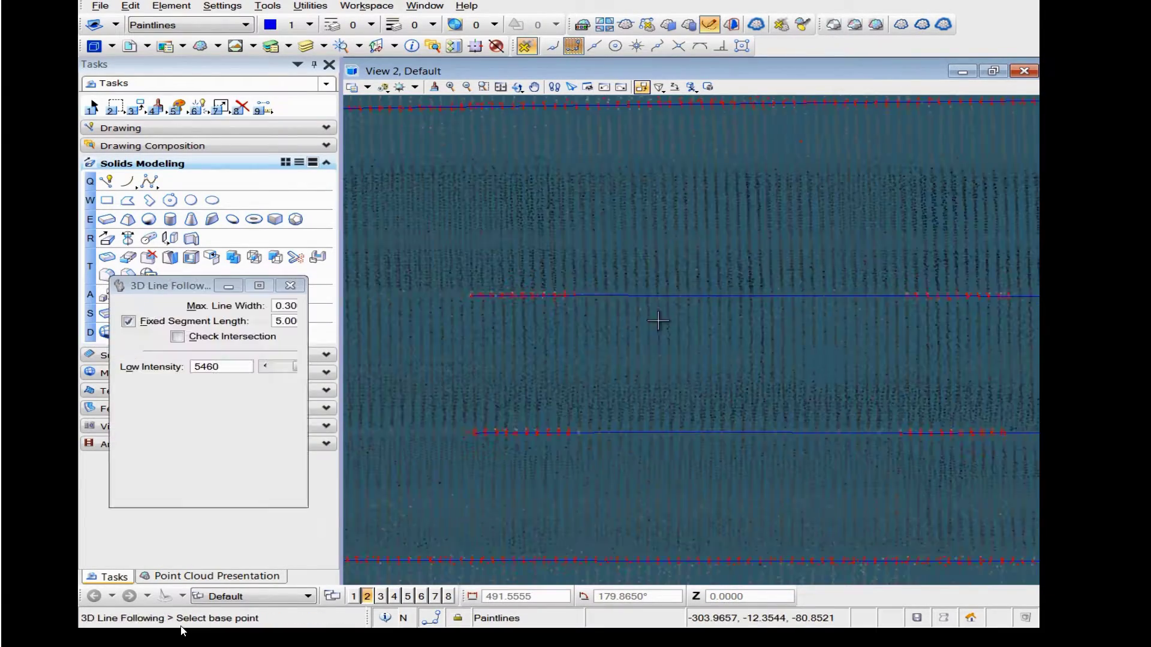
{"action": "scroll", "coordinate": [655, 321], "scroll_direction": "down", "scroll_amount": 5}
{"action": "middle_click_drag", "start_coordinate": [850, 352], "coordinate": [513, 360]}
{"action": "middle_click_drag", "start_coordinate": [907, 331], "coordinate": [406, 326]}
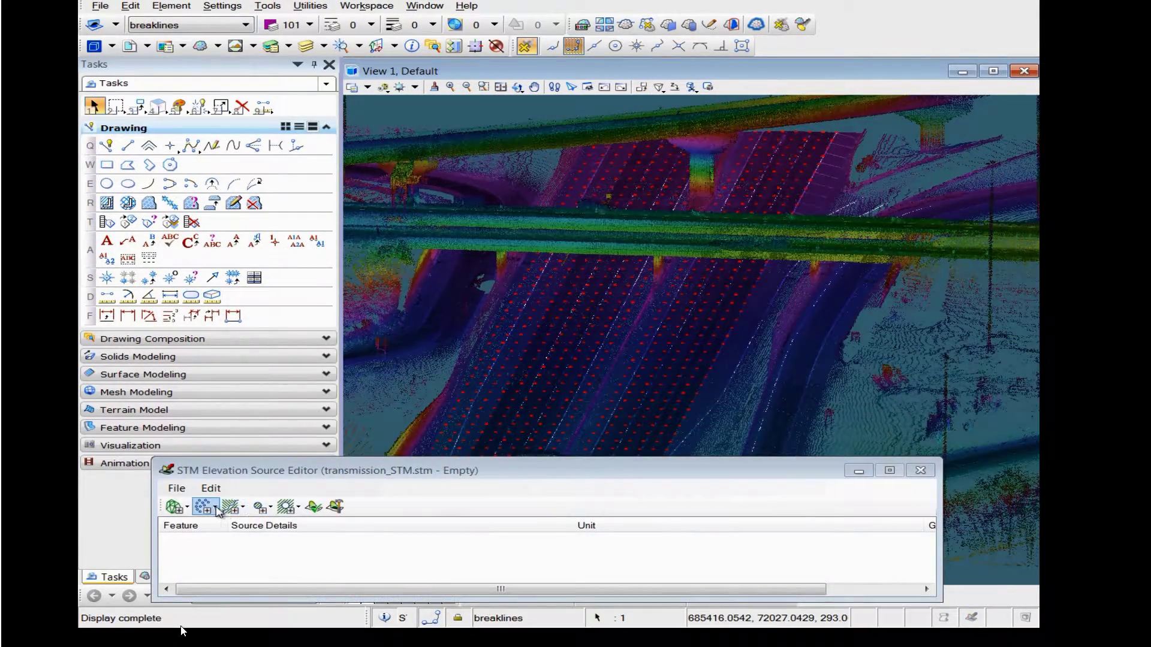
Step: Add the Grid_Points level of Transportation.dgn to the STM elevation sources as a points feature
{"action": "left_click", "coordinate": [218, 510]}
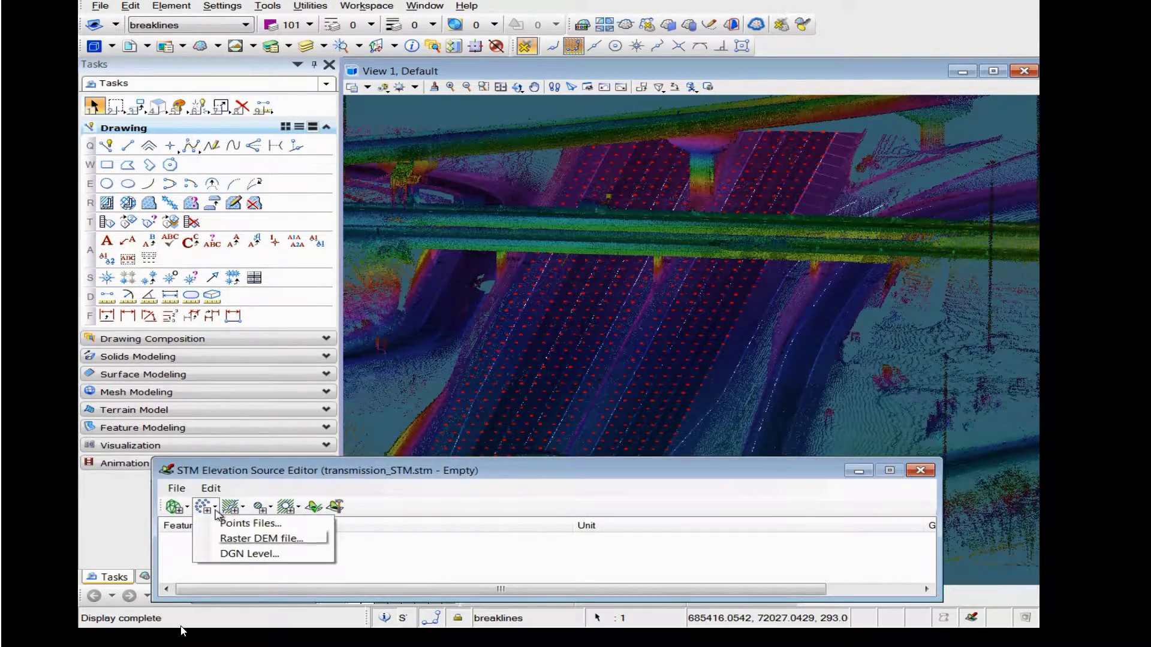
{"action": "left_click", "coordinate": [236, 552]}
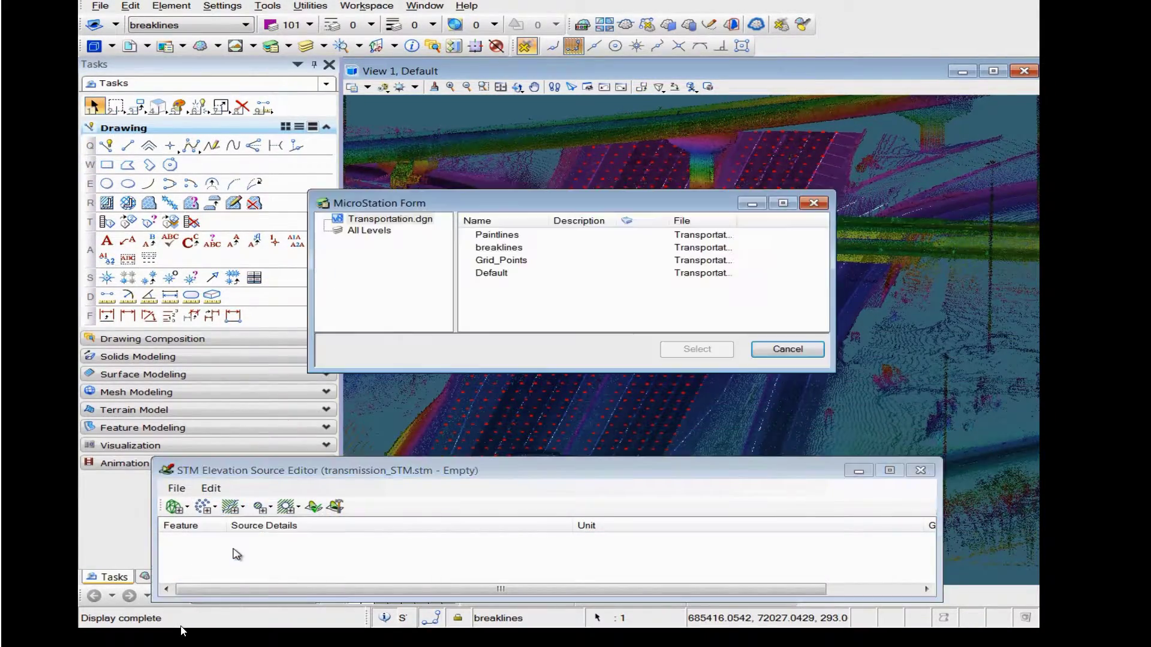
{"action": "left_click", "coordinate": [513, 262]}
{"action": "left_click", "coordinate": [708, 354]}
Step: Add the Paintlines and breaklines levels of Transportation.dgn to the STM elevation sources as breakline features
{"action": "left_click", "coordinate": [242, 509]}
{"action": "left_click", "coordinate": [252, 523]}
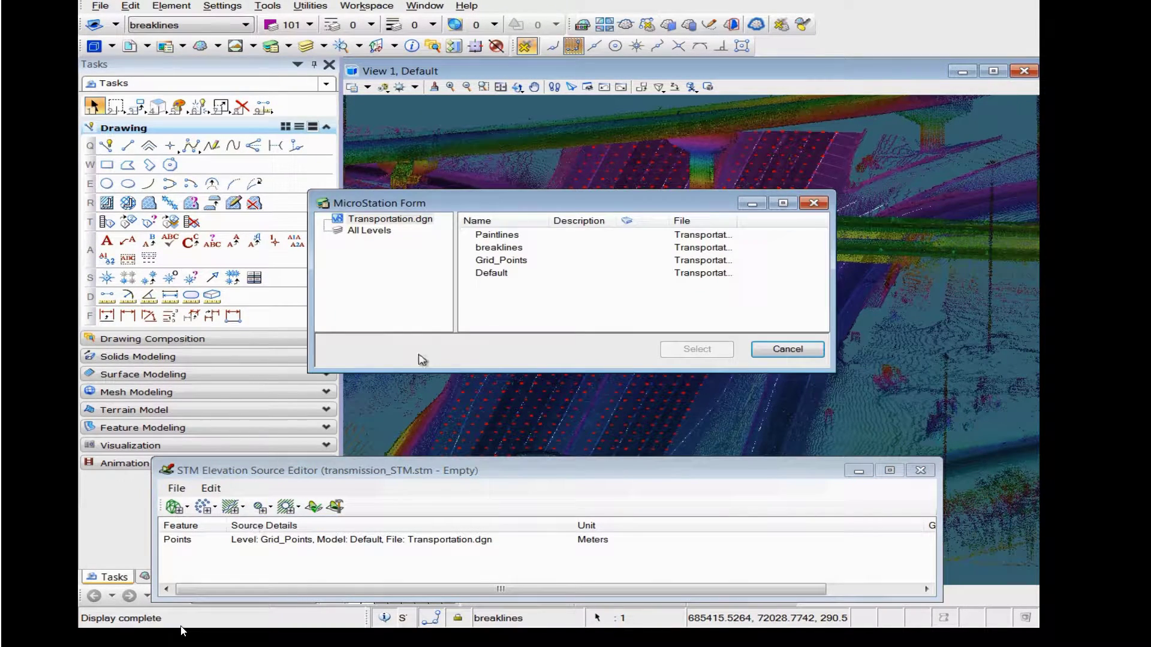
{"action": "left_click", "coordinate": [502, 250]}
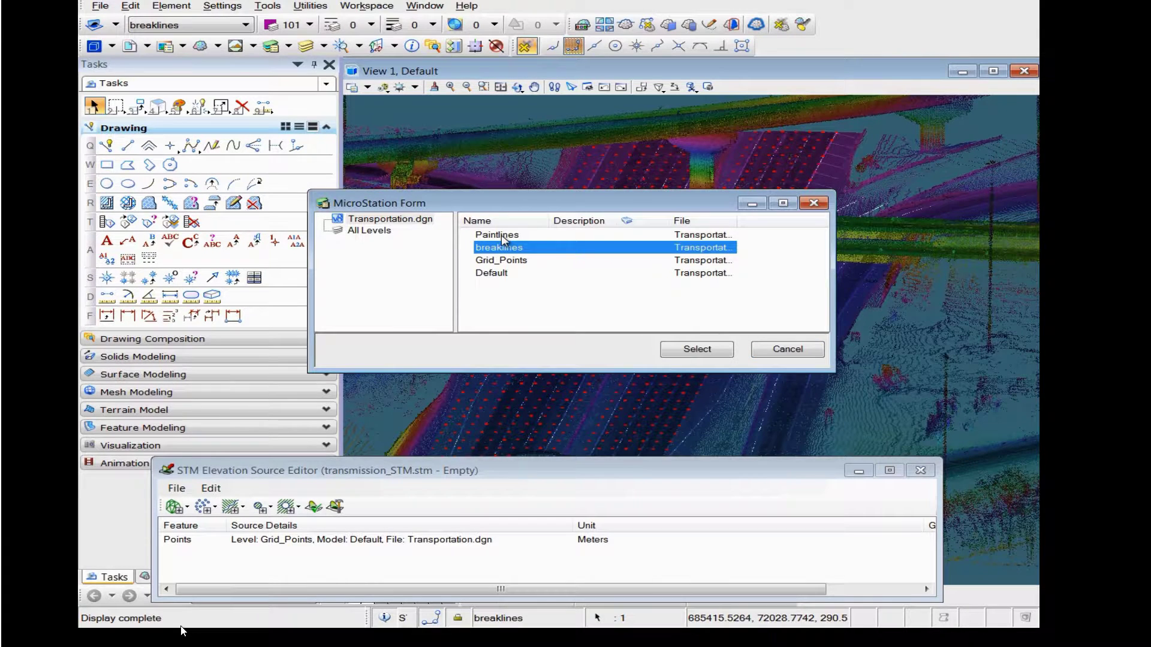
{"action": "left_click", "coordinate": [501, 236], "text": "ctrl"}
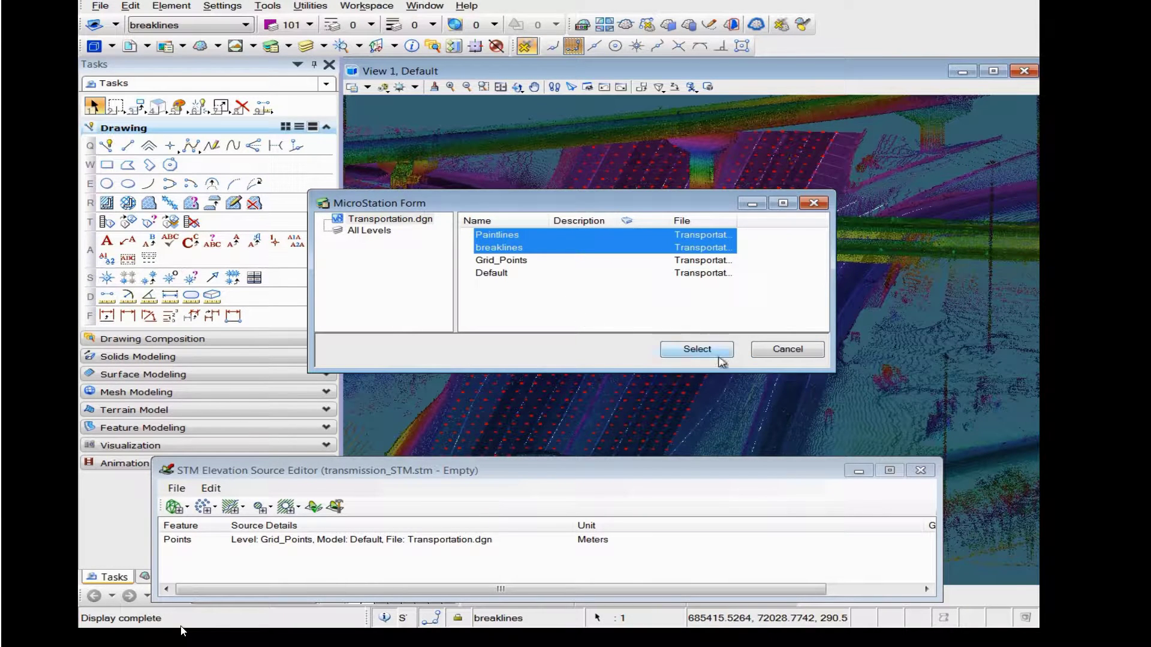
{"action": "left_click", "coordinate": [696, 350]}
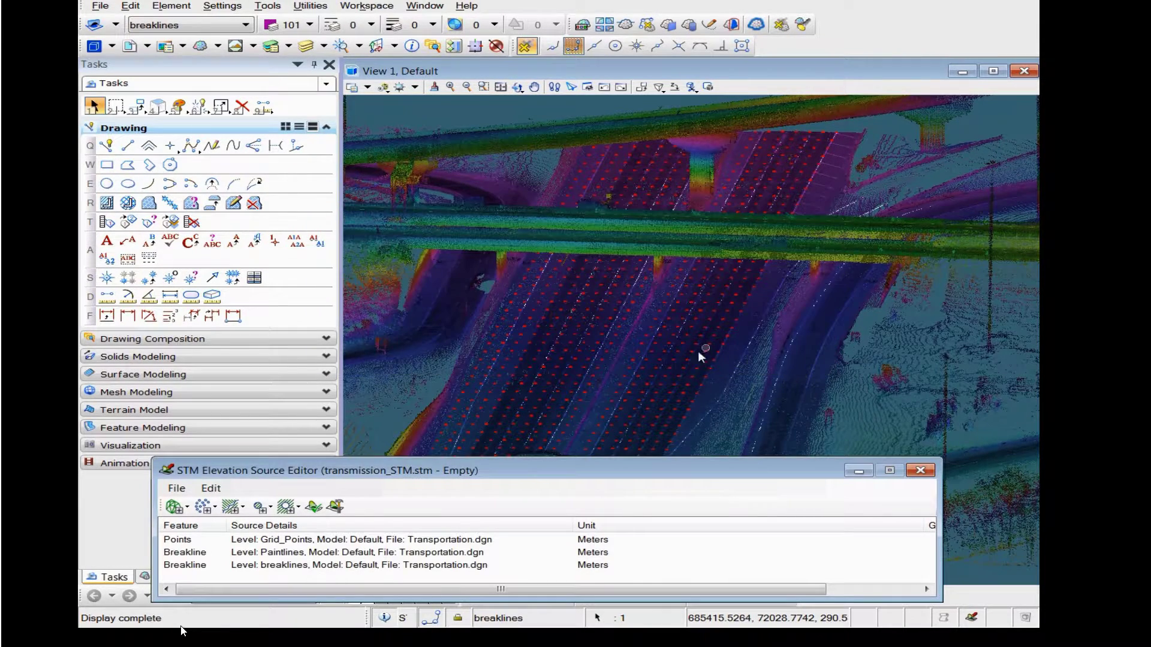
Step: Generate transmission_STM.stm from the points and breakline sources and inspect its triangulation around the roadway and median barrier
{"action": "left_click", "coordinate": [339, 507]}
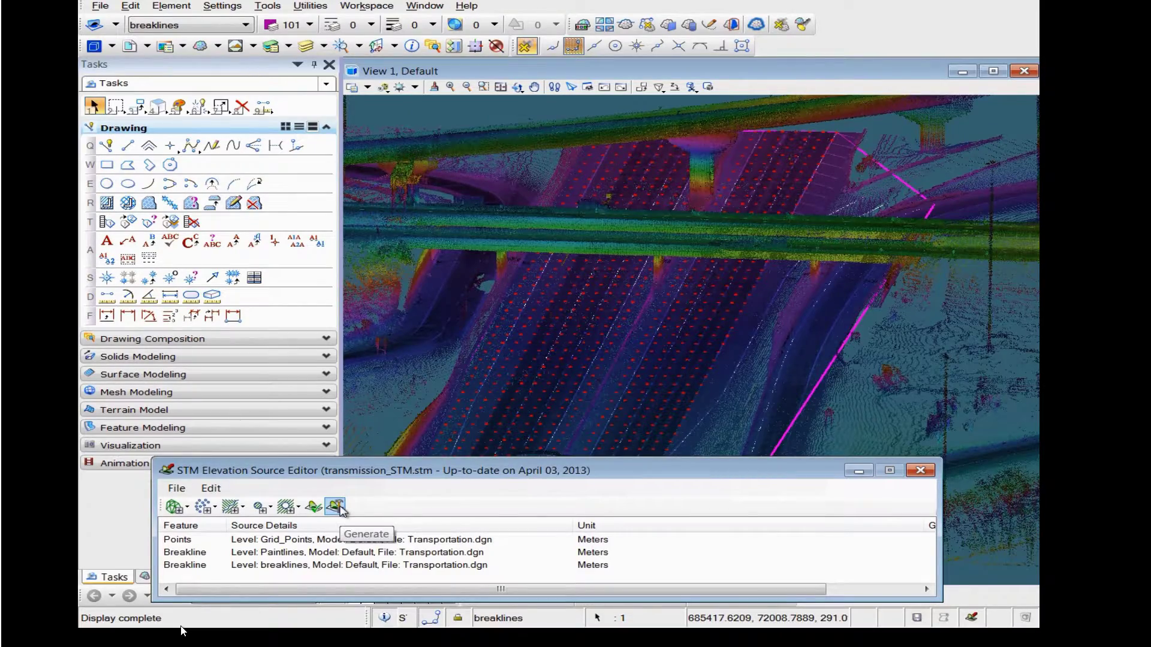
{"action": "middle_click_drag", "start_coordinate": [601, 412], "coordinate": [630, 427], "text": "shift"}
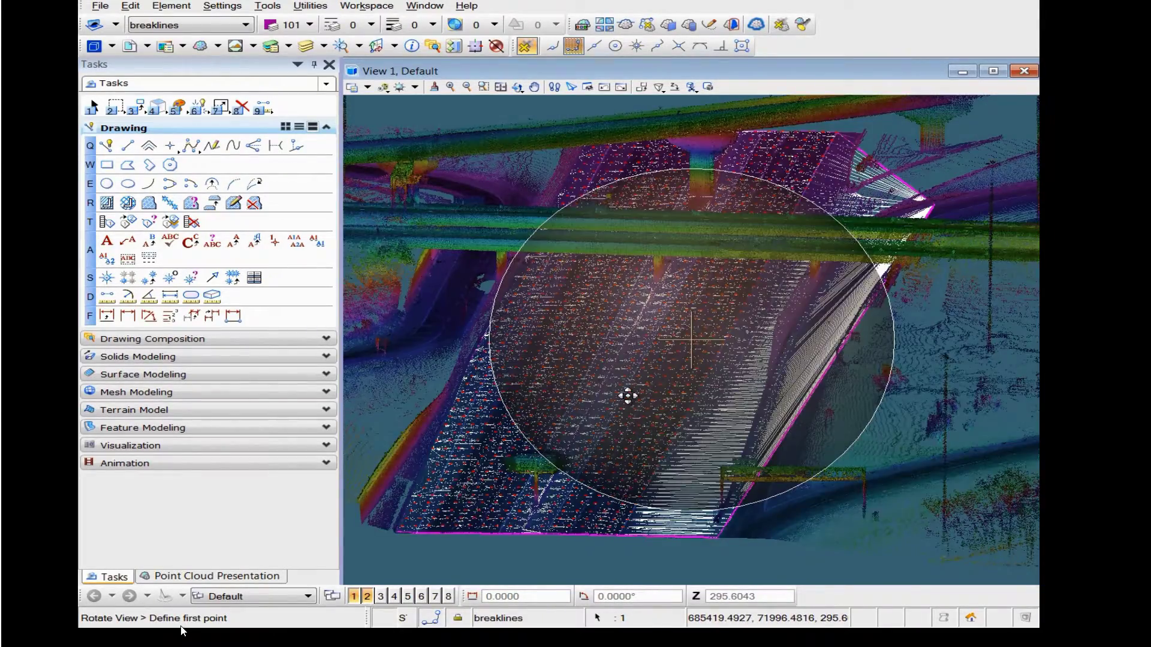
{"action": "scroll", "coordinate": [628, 395], "scroll_direction": "up", "scroll_amount": 2}
{"action": "scroll", "coordinate": [642, 391], "scroll_direction": "up", "scroll_amount": 1}
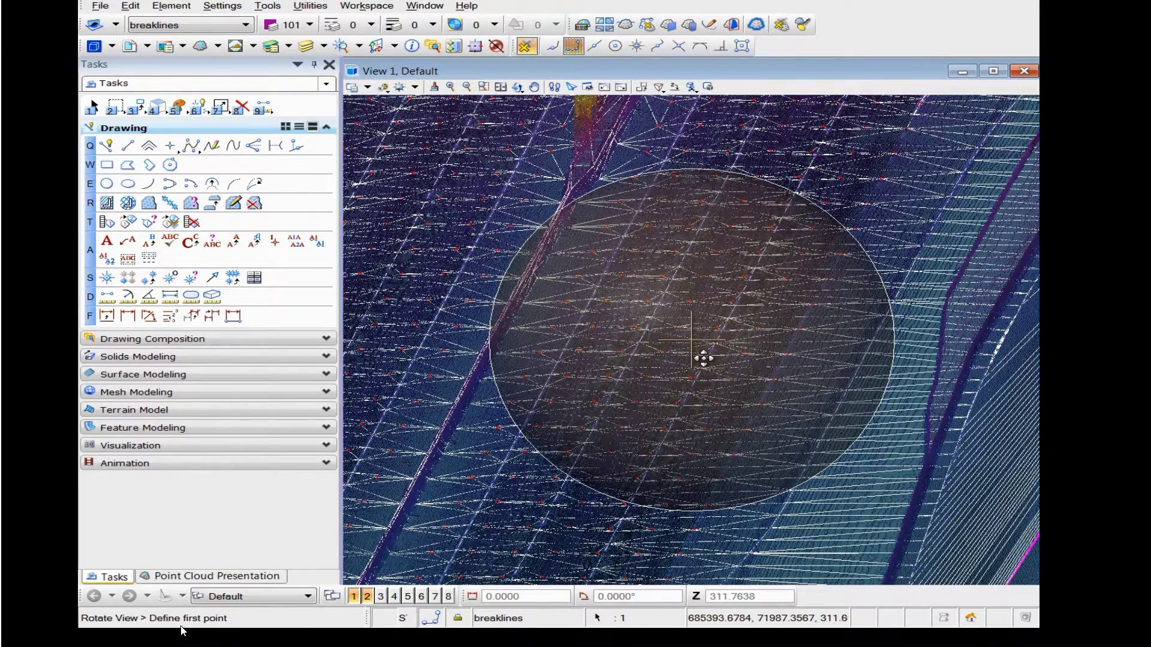
{"action": "mouse_move", "coordinate": [609, 306]}
{"action": "left_mouse_down"}
{"action": "mouse_move", "coordinate": [602, 325]}
{"action": "mouse_move", "coordinate": [595, 299]}
{"action": "left_mouse_up"}
{"action": "middle_click_drag", "start_coordinate": [595, 302], "coordinate": [548, 379], "text": "shift"}
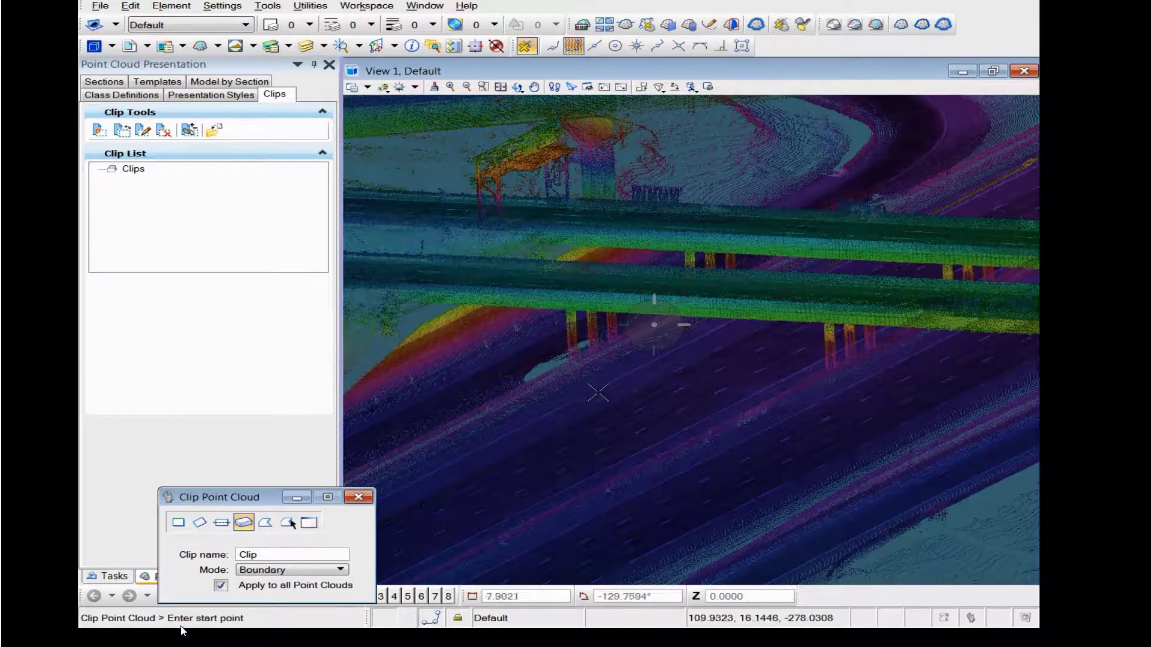
Step: Clip all point clouds in Boundary mode with a 3D slab enclosing the nearer bridge's three piers and the deck above them
{"action": "left_click", "coordinate": [582, 394]}
{"action": "left_click", "coordinate": [685, 338]}
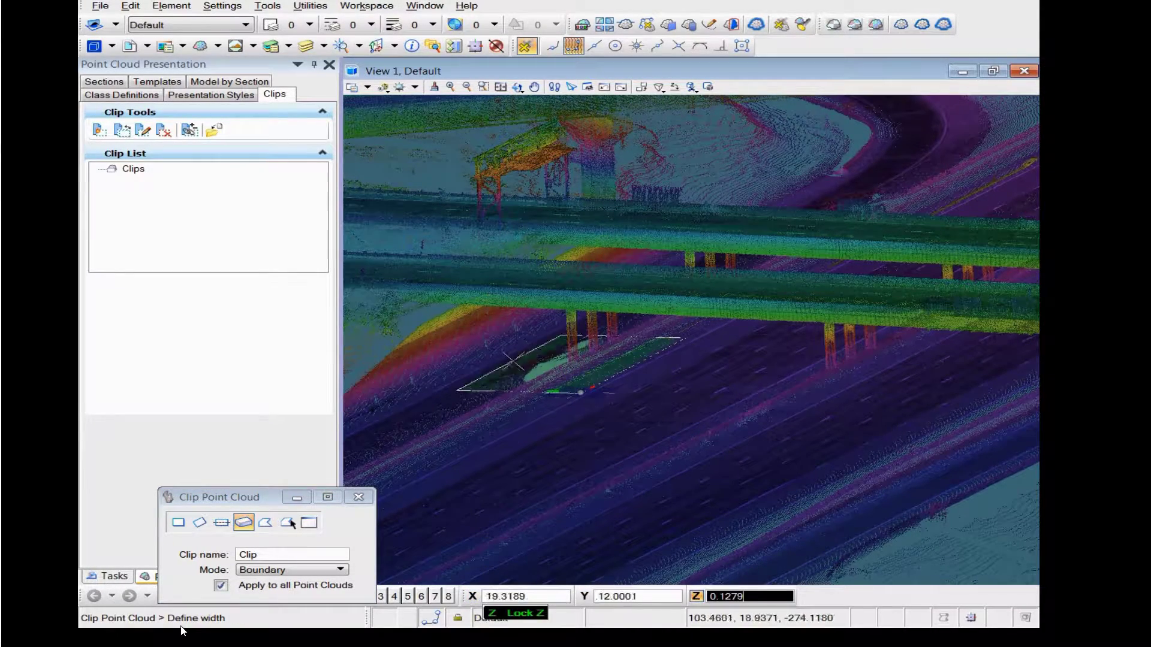
{"action": "left_click", "coordinate": [461, 390]}
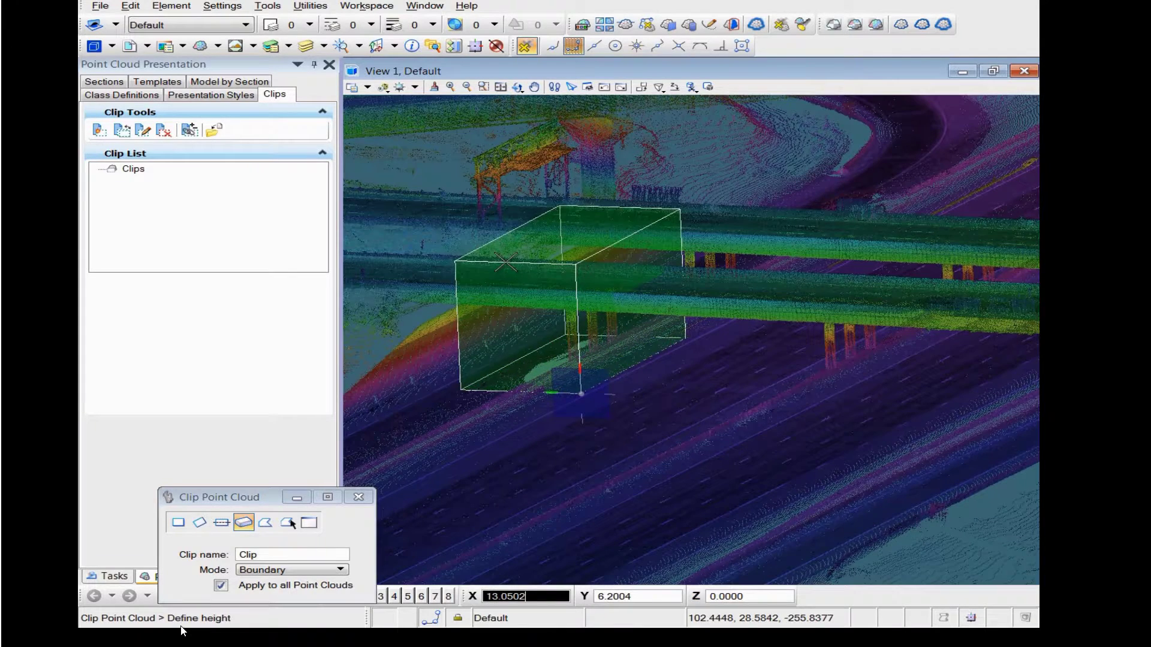
{"action": "left_click", "coordinate": [501, 276]}
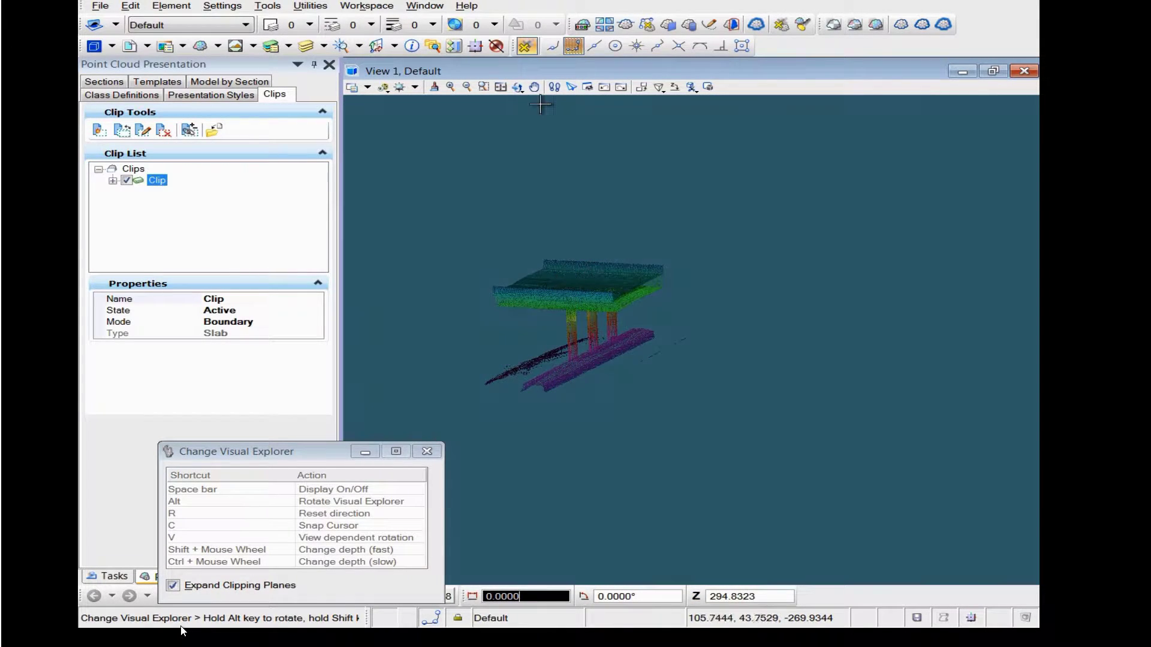
Step: Cut a permanent horizontal quick section, 0.3 thick, through the three bridge piers from the front and show it in View 3
{"action": "left_click", "coordinate": [517, 88]}
{"action": "left_click", "coordinate": [547, 145]}
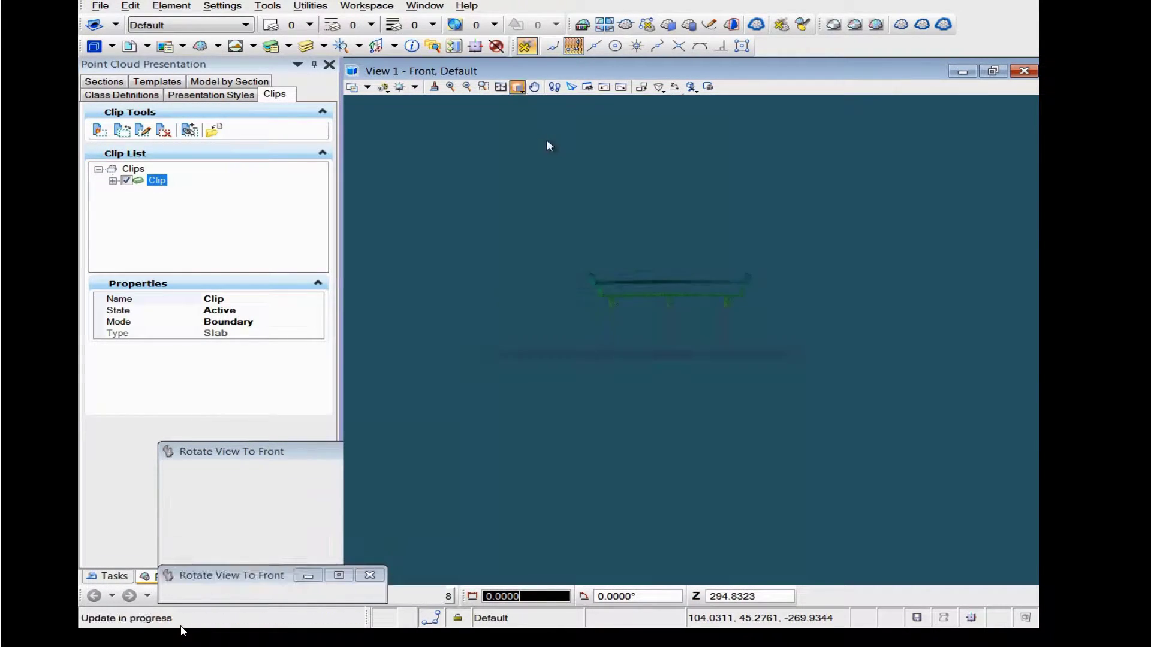
{"action": "scroll", "coordinate": [656, 322], "scroll_direction": "up", "scroll_amount": 3}
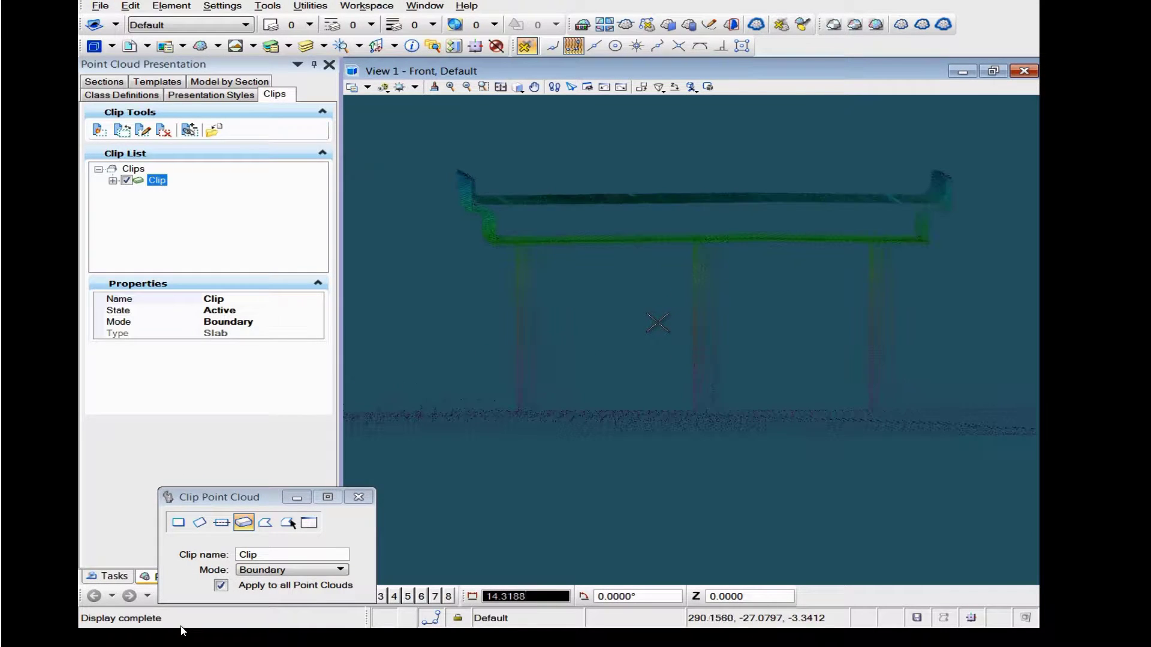
{"action": "left_click", "coordinate": [103, 83]}
{"action": "left_click", "coordinate": [100, 129]}
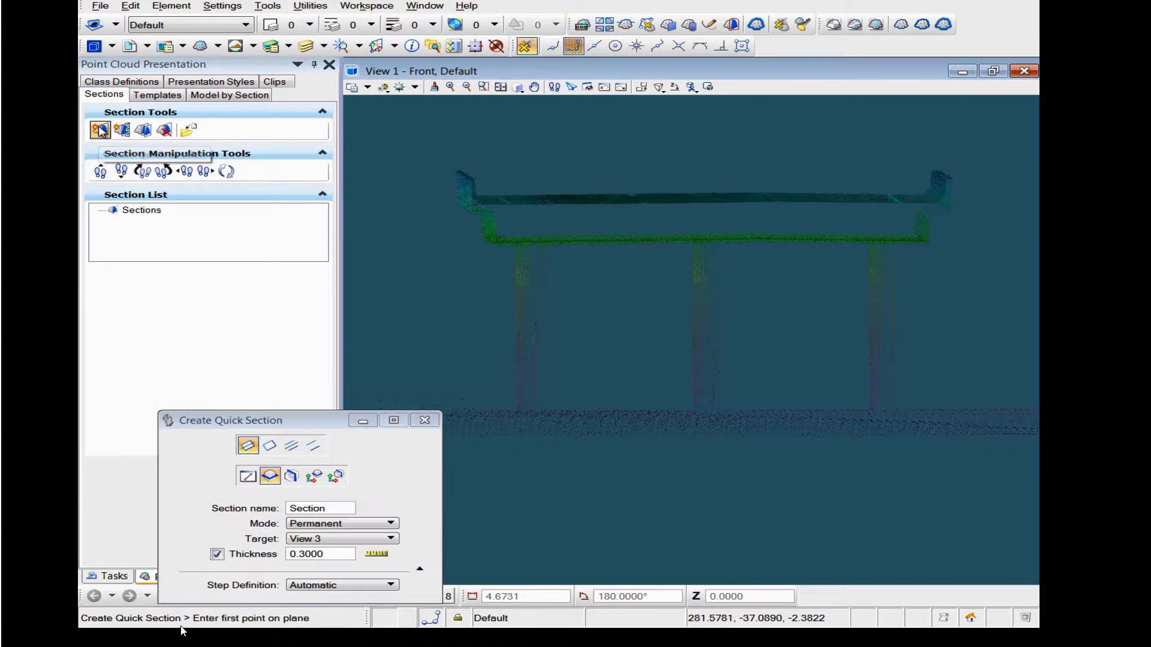
{"action": "left_click", "coordinate": [516, 322]}
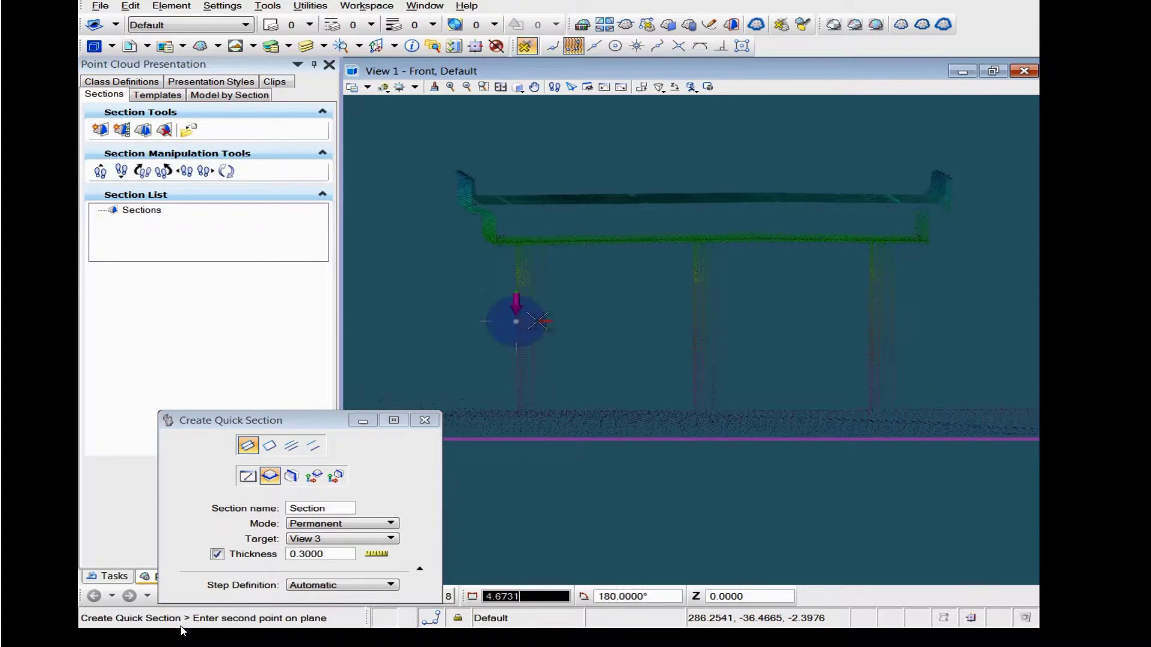
{"action": "left_click", "coordinate": [923, 318]}
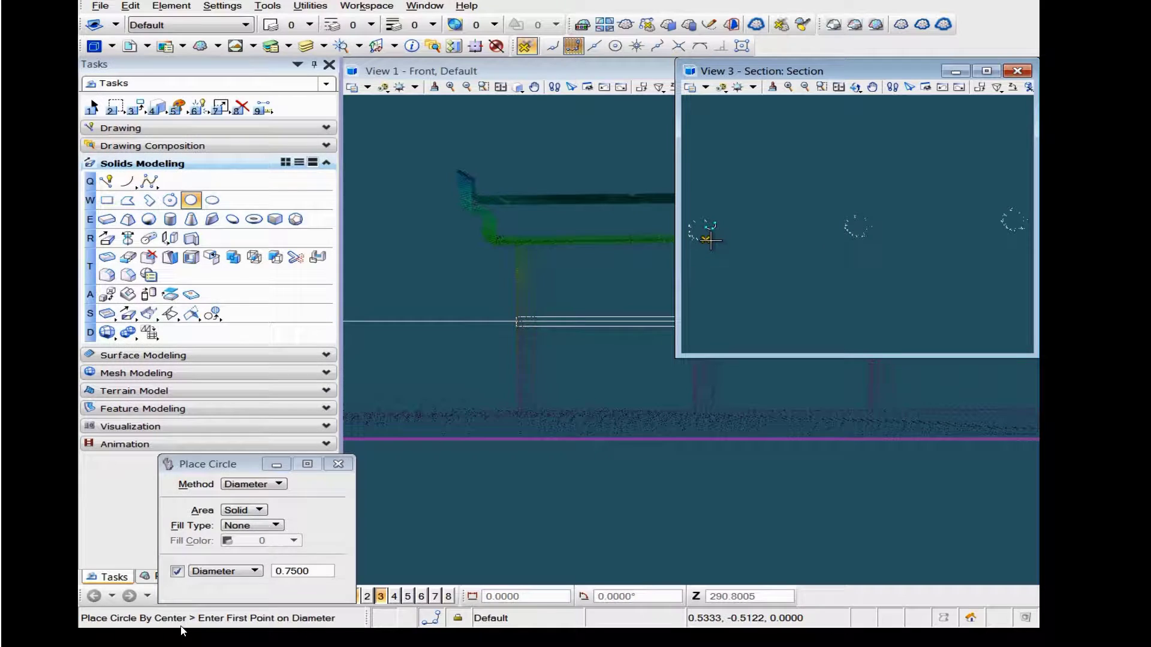
Step: Place a circle of 0.75 diameter on each of the three pier outlines in the section view
{"action": "left_click", "coordinate": [708, 239]}
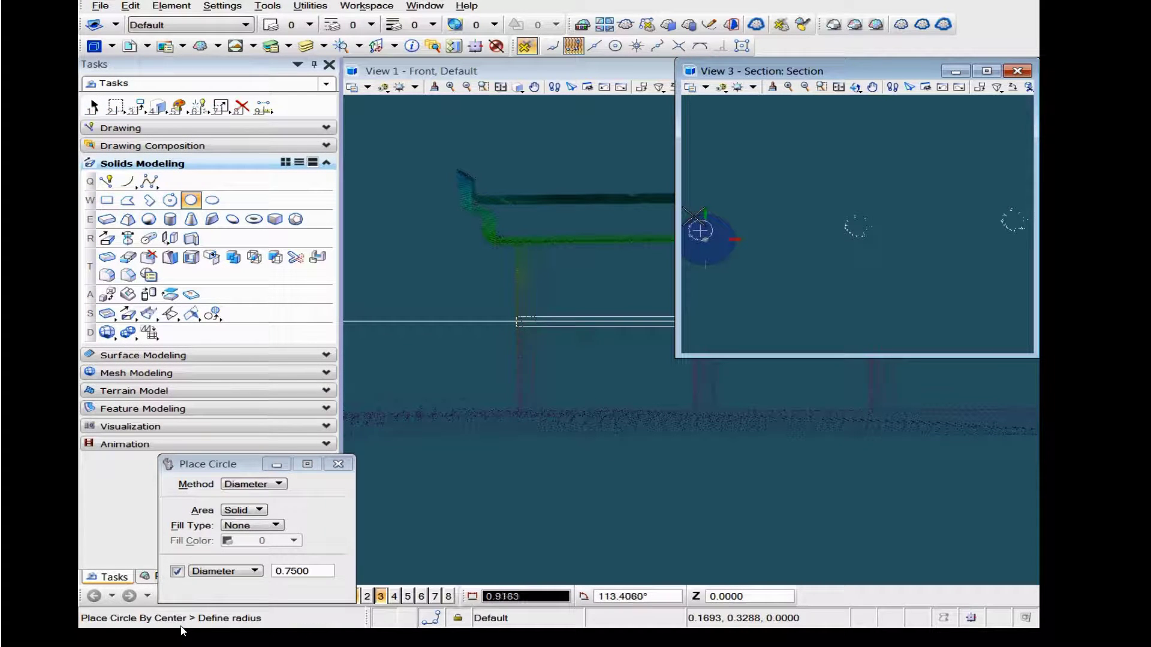
{"action": "left_click", "coordinate": [701, 230]}
{"action": "left_click", "coordinate": [857, 226]}
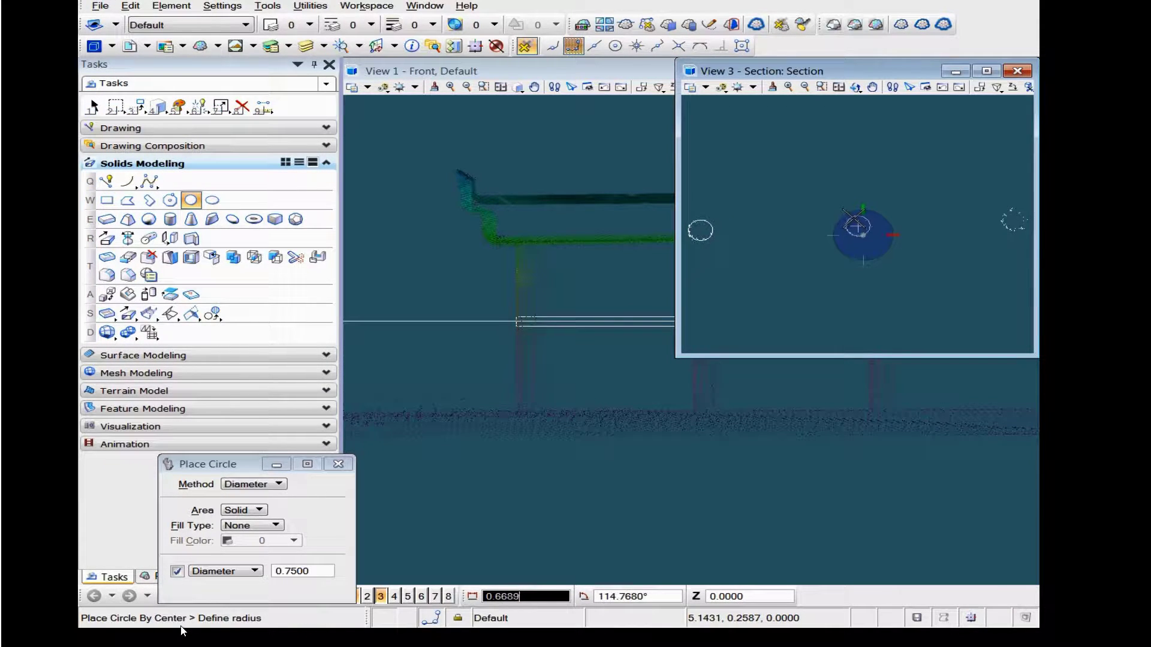
{"action": "left_click", "coordinate": [853, 218]}
{"action": "left_click", "coordinate": [1013, 223]}
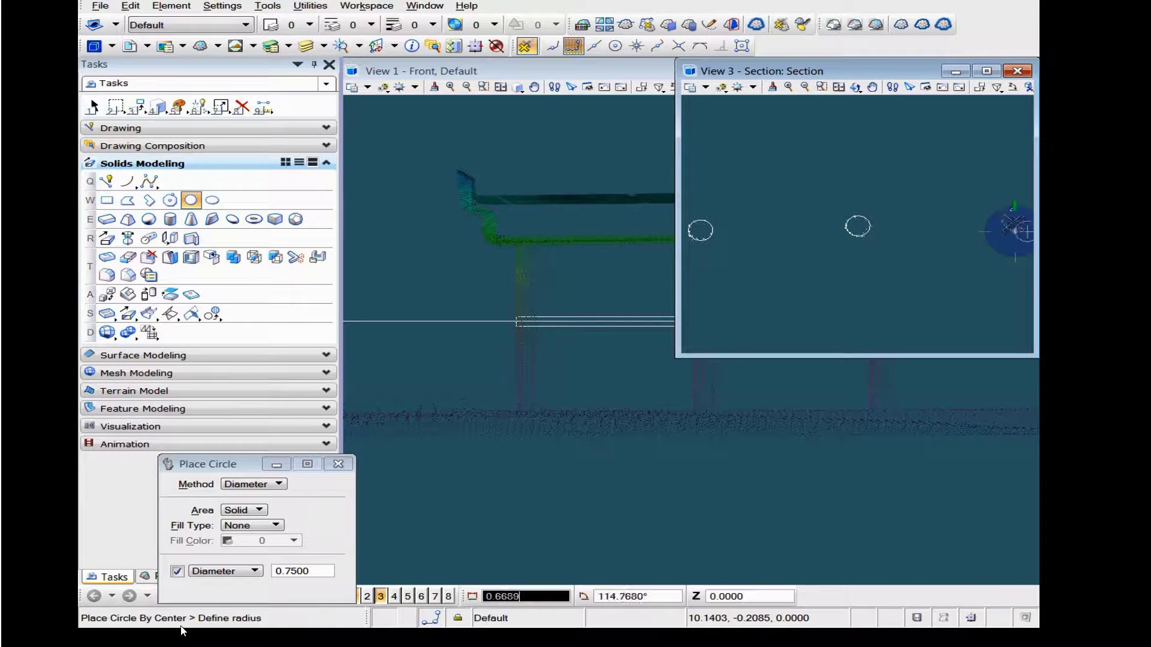
{"action": "key", "text": "Return"}
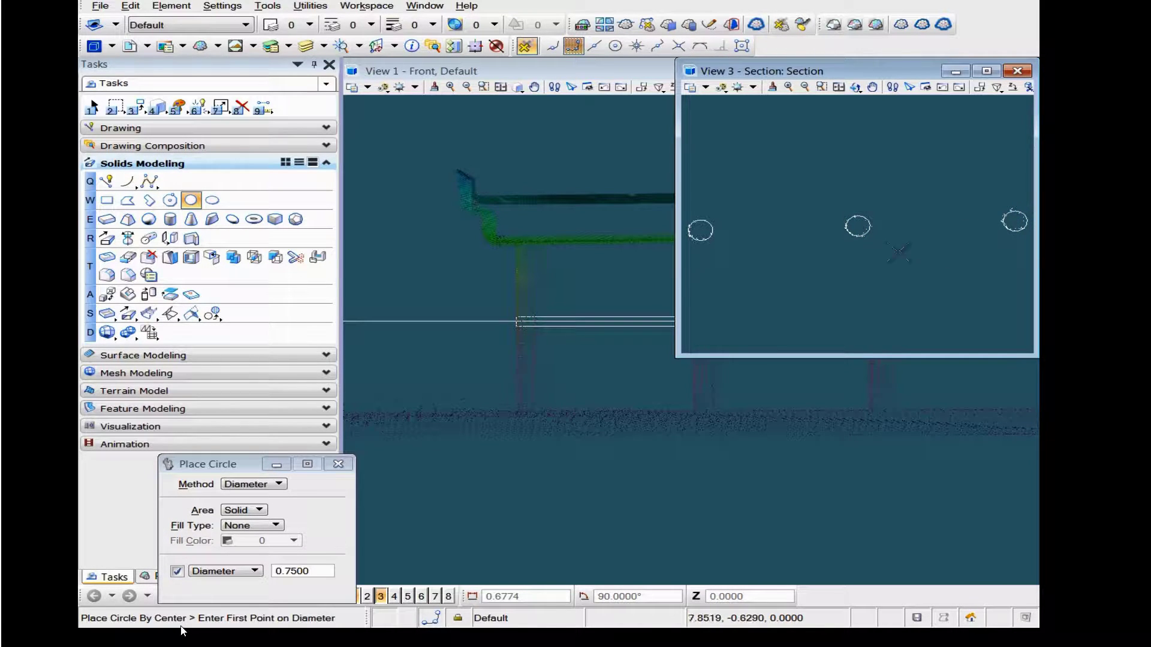
Step: Extrude the three pier circles into solid columns reaching from the ground to the underside of the bridge deck
{"action": "key", "text": "1"}
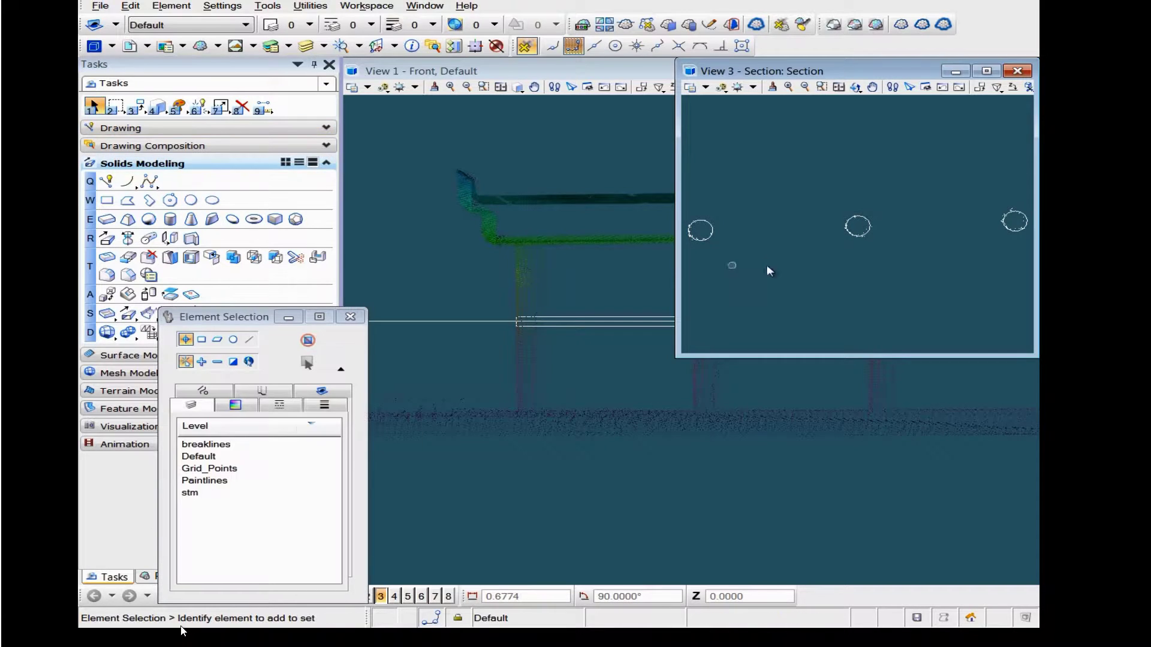
{"action": "scroll", "coordinate": [697, 176], "scroll_direction": "down", "scroll_amount": 2}
{"action": "left_click_drag", "start_coordinate": [689, 168], "coordinate": [932, 240]}
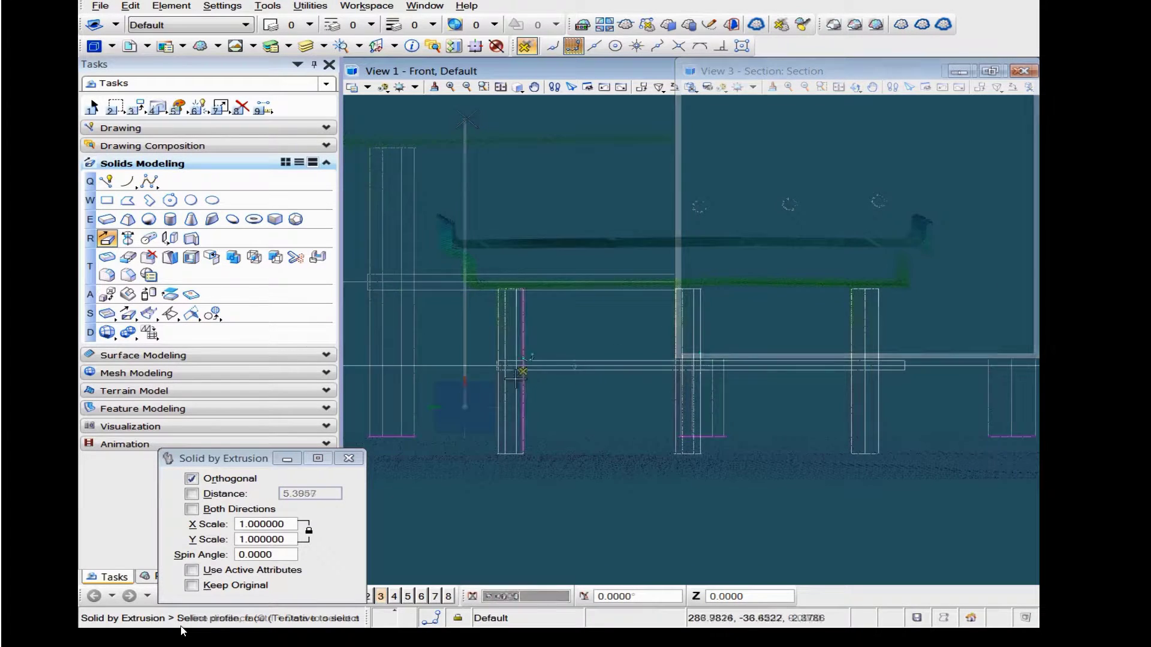
{"action": "key", "text": "F2"}
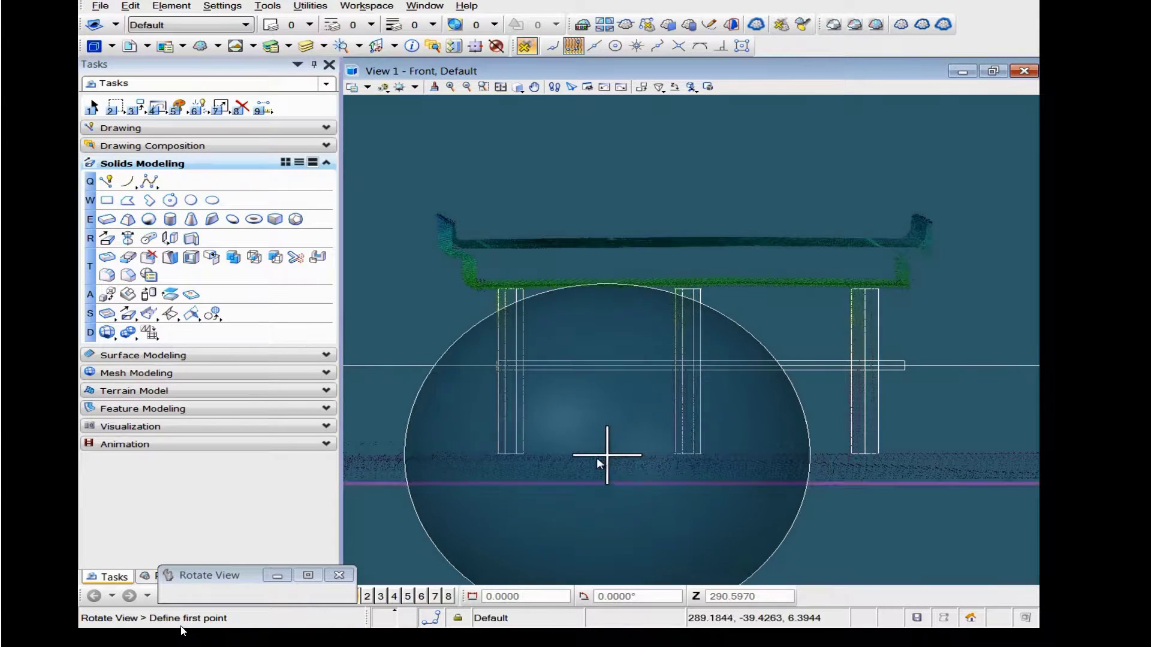
{"action": "left_click_drag", "start_coordinate": [503, 442], "coordinate": [599, 462]}
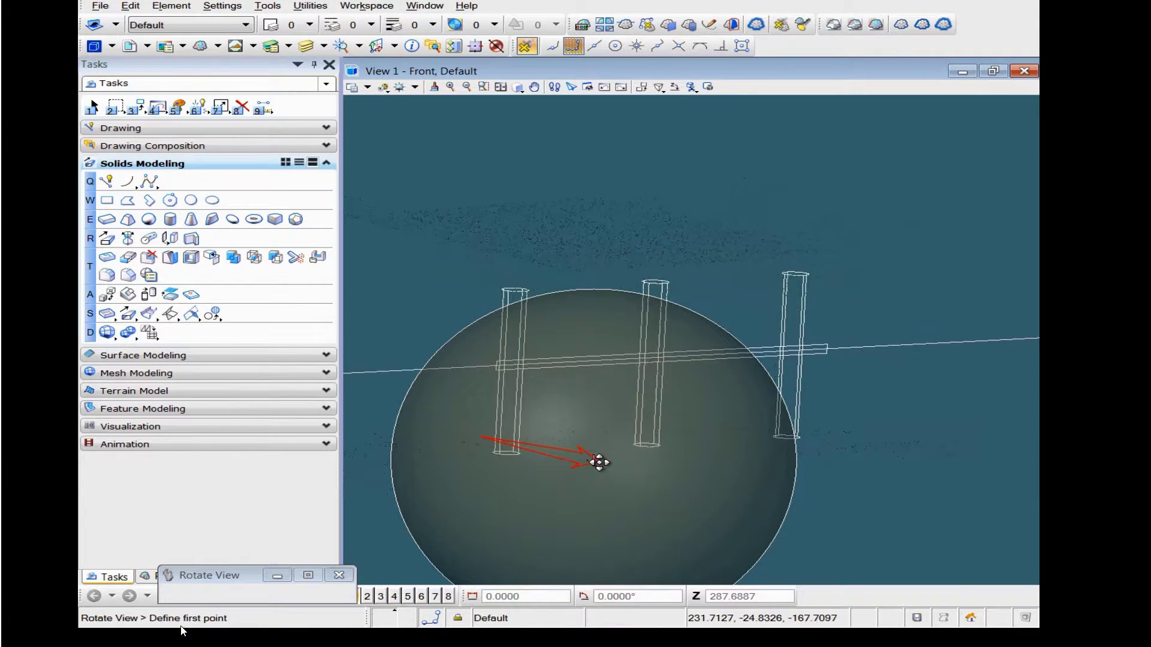
{"action": "left_click", "coordinate": [599, 461]}
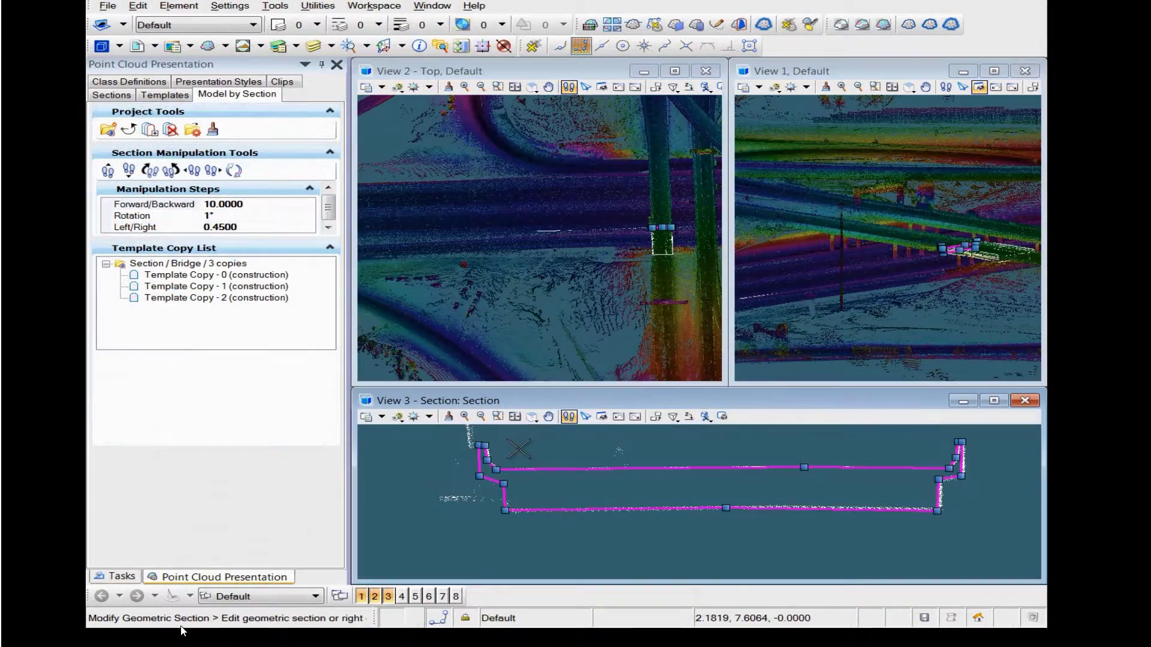
Step: Fit the current bridge template copy's parapet vertices to the scanned section, check its other end and accept the profile
{"action": "scroll", "coordinate": [508, 490], "scroll_direction": "up", "scroll_amount": 2}
{"action": "middle_click_drag", "start_coordinate": [501, 467], "coordinate": [538, 505]}
{"action": "scroll", "coordinate": [503, 463], "scroll_direction": "up", "scroll_amount": 2}
{"action": "left_click", "coordinate": [531, 448]}
{"action": "left_click", "coordinate": [536, 447]}
{"action": "scroll", "coordinate": [642, 482], "scroll_direction": "down", "scroll_amount": 3}
{"action": "middle_click_drag", "start_coordinate": [807, 503], "coordinate": [629, 495]}
{"action": "scroll", "coordinate": [842, 494], "scroll_direction": "up", "scroll_amount": 3}
{"action": "middle_click_drag", "start_coordinate": [741, 467], "coordinate": [816, 486]}
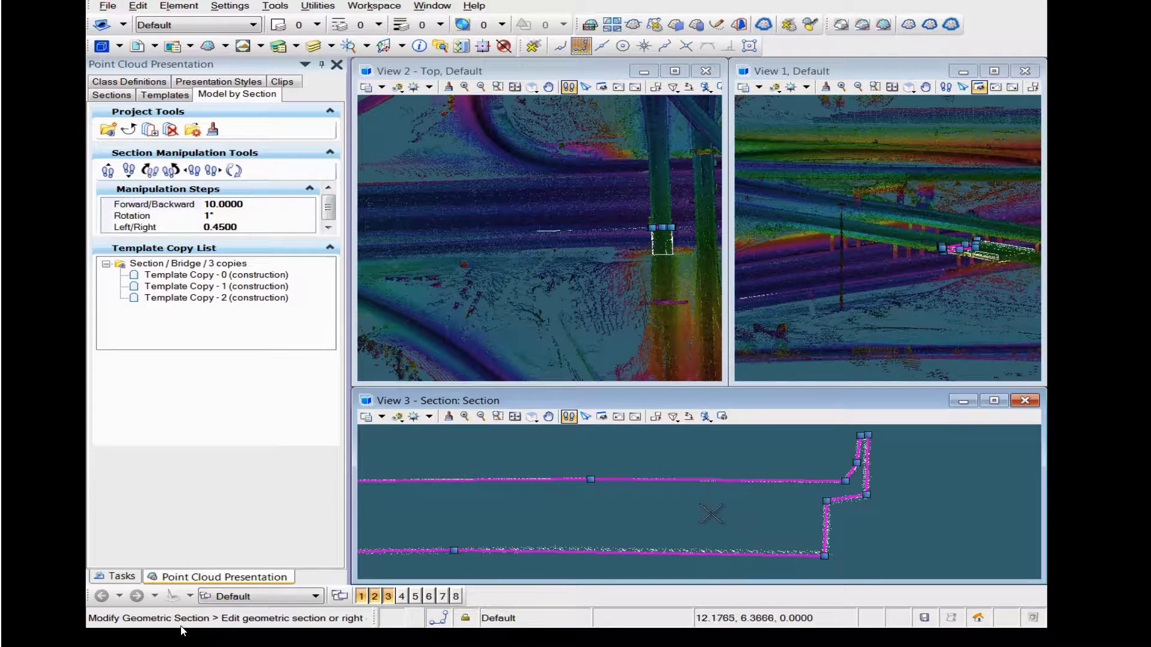
{"action": "right_click", "coordinate": [704, 515]}
Step: Place the bridge template copy on the next section and align its left parapet vertices with the scan points
{"action": "scroll", "coordinate": [656, 511], "scroll_direction": "down", "scroll_amount": 3}
{"action": "middle_click_drag", "start_coordinate": [600, 509], "coordinate": [684, 498]}
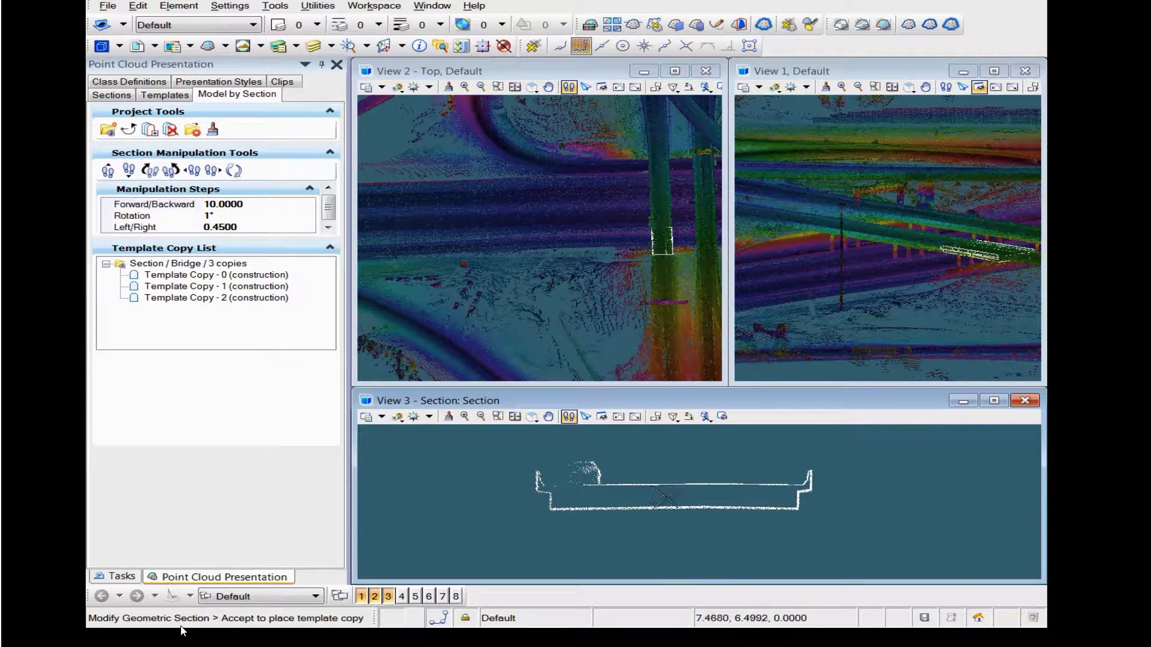
{"action": "left_click", "coordinate": [669, 488]}
{"action": "scroll", "coordinate": [522, 502], "scroll_direction": "up", "scroll_amount": 5}
{"action": "left_click", "coordinate": [579, 480]}
{"action": "left_click", "coordinate": [582, 475]}
{"action": "scroll", "coordinate": [645, 497], "scroll_direction": "down", "scroll_amount": 1}
{"action": "mouse_move", "coordinate": [721, 482]}
{"action": "middle_mouse_down"}
{"action": "mouse_move", "coordinate": [724, 518]}
{"action": "mouse_move", "coordinate": [704, 509]}
{"action": "mouse_move", "coordinate": [706, 474]}
{"action": "middle_mouse_up"}
{"action": "left_click_drag", "start_coordinate": [663, 517], "coordinate": [660, 514]}
Step: Adjust the new template copy's deck midpoints and right-hand vertices to match the scanned bridge profile
{"action": "scroll", "coordinate": [824, 514], "scroll_direction": "down", "scroll_amount": 3}
{"action": "middle_click_drag", "start_coordinate": [868, 496], "coordinate": [644, 470]}
{"action": "left_click_drag", "start_coordinate": [723, 489], "coordinate": [740, 485]}
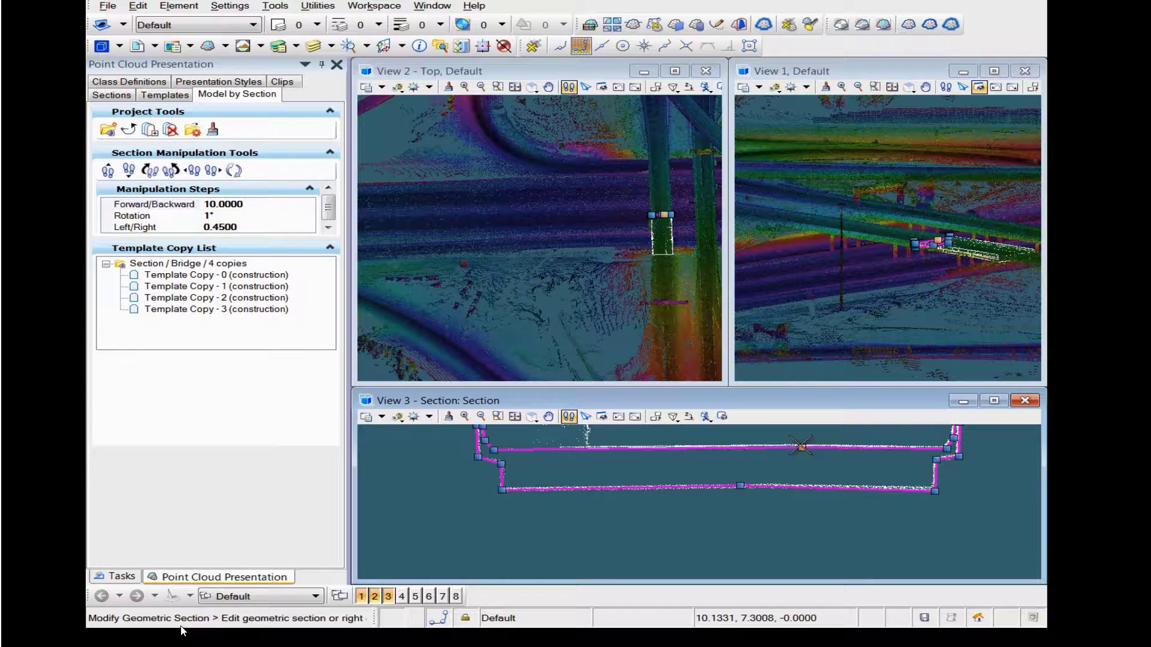
{"action": "scroll", "coordinate": [802, 447], "scroll_direction": "up", "scroll_amount": 3}
{"action": "left_click_drag", "start_coordinate": [801, 445], "coordinate": [804, 445]}
{"action": "scroll", "coordinate": [885, 470], "scroll_direction": "down", "scroll_amount": 3}
{"action": "middle_click_drag", "start_coordinate": [906, 480], "coordinate": [752, 460]}
{"action": "scroll", "coordinate": [826, 496], "scroll_direction": "up", "scroll_amount": 3}
{"action": "left_click_drag", "start_coordinate": [856, 480], "coordinate": [854, 479]}
{"action": "scroll", "coordinate": [854, 477], "scroll_direction": "down", "scroll_amount": 3}
{"action": "middle_click_drag", "start_coordinate": [857, 460], "coordinate": [857, 460]}
{"action": "scroll", "coordinate": [858, 459], "scroll_direction": "down", "scroll_amount": 3}
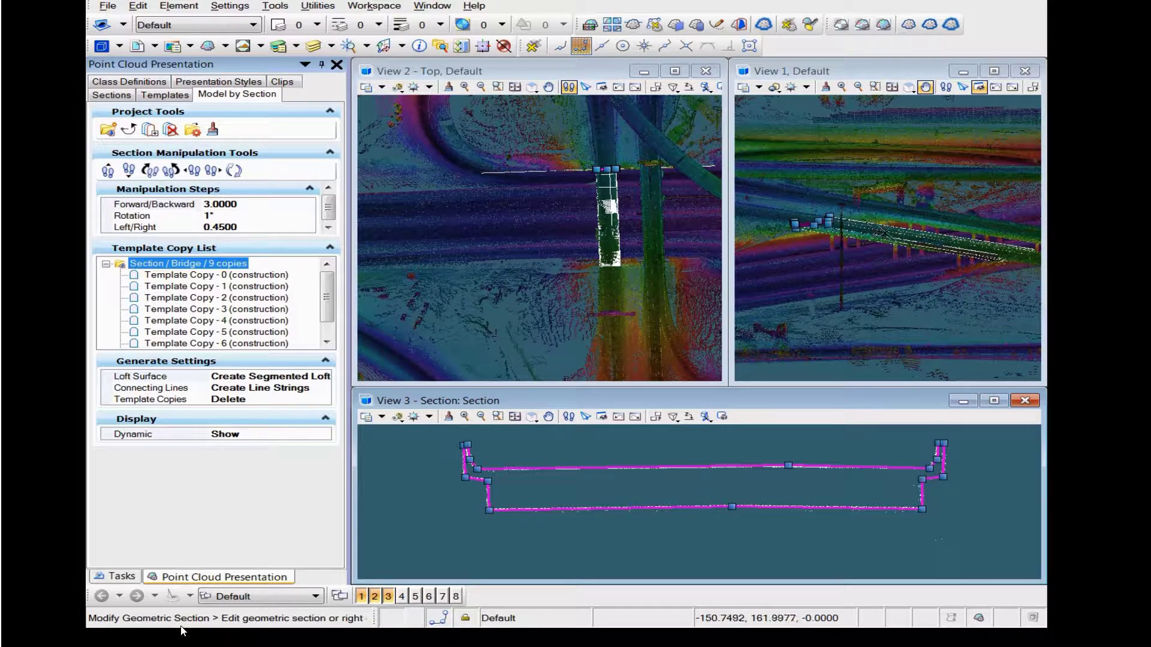
{"action": "scroll", "coordinate": [886, 232], "scroll_direction": "up", "scroll_amount": 2}
{"action": "scroll", "coordinate": [886, 232], "scroll_direction": "up", "scroll_amount": 4}
{"action": "middle_click_drag", "start_coordinate": [911, 253], "coordinate": [844, 250], "text": "shift"}
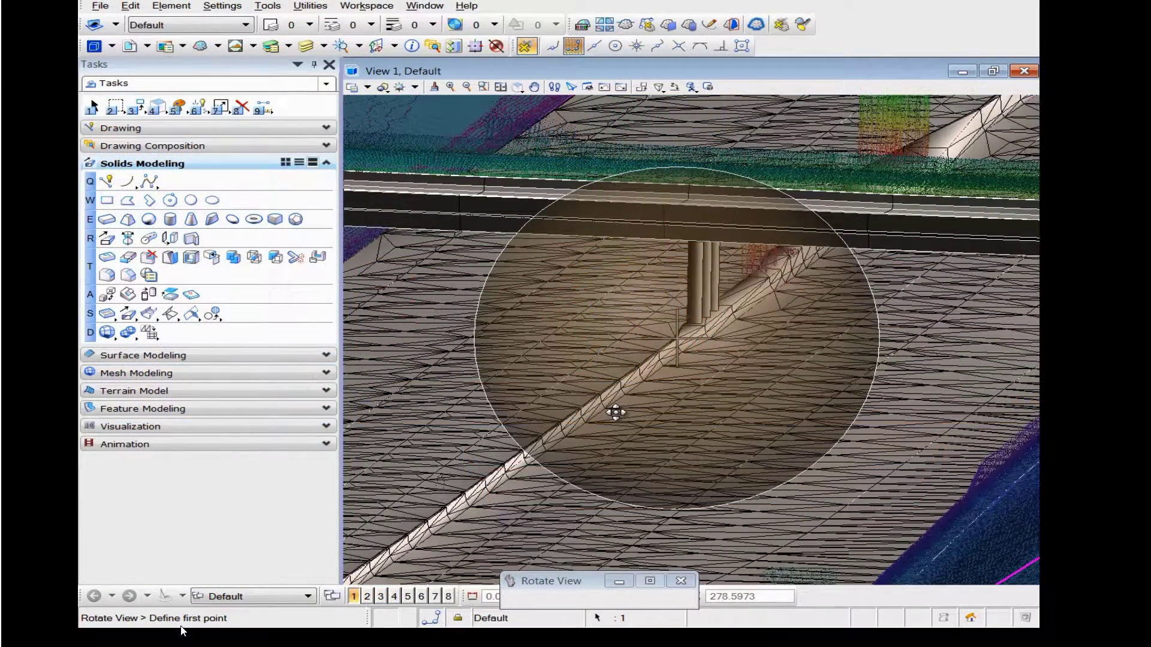
{"action": "middle_click_drag", "start_coordinate": [616, 411], "coordinate": [621, 411], "text": "shift"}
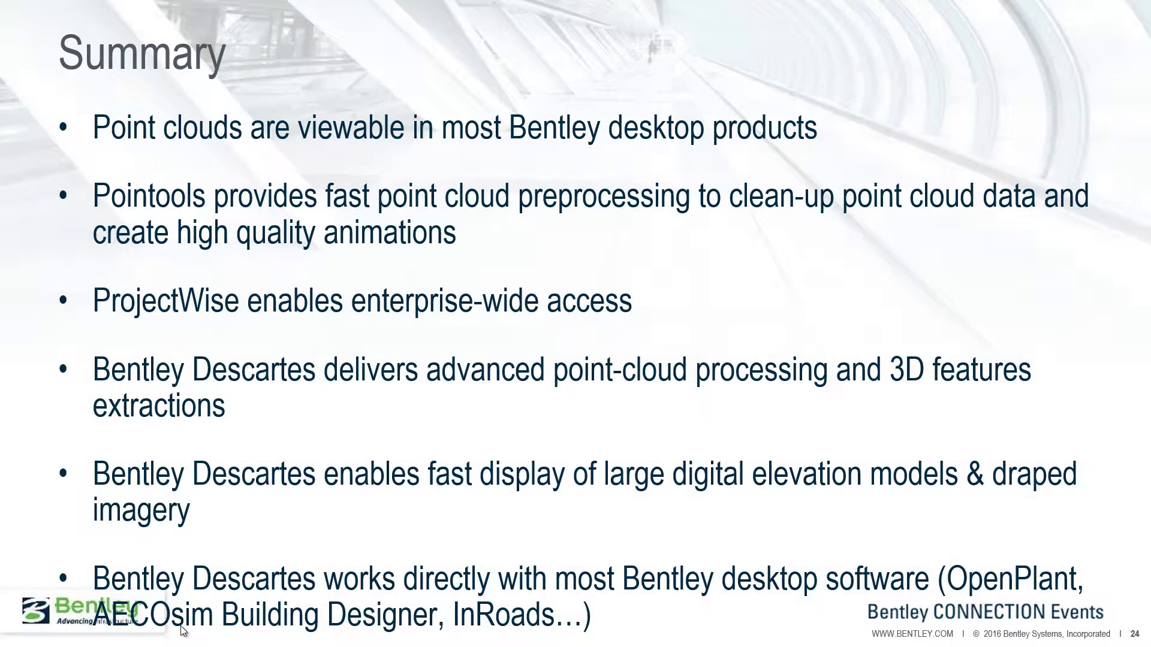